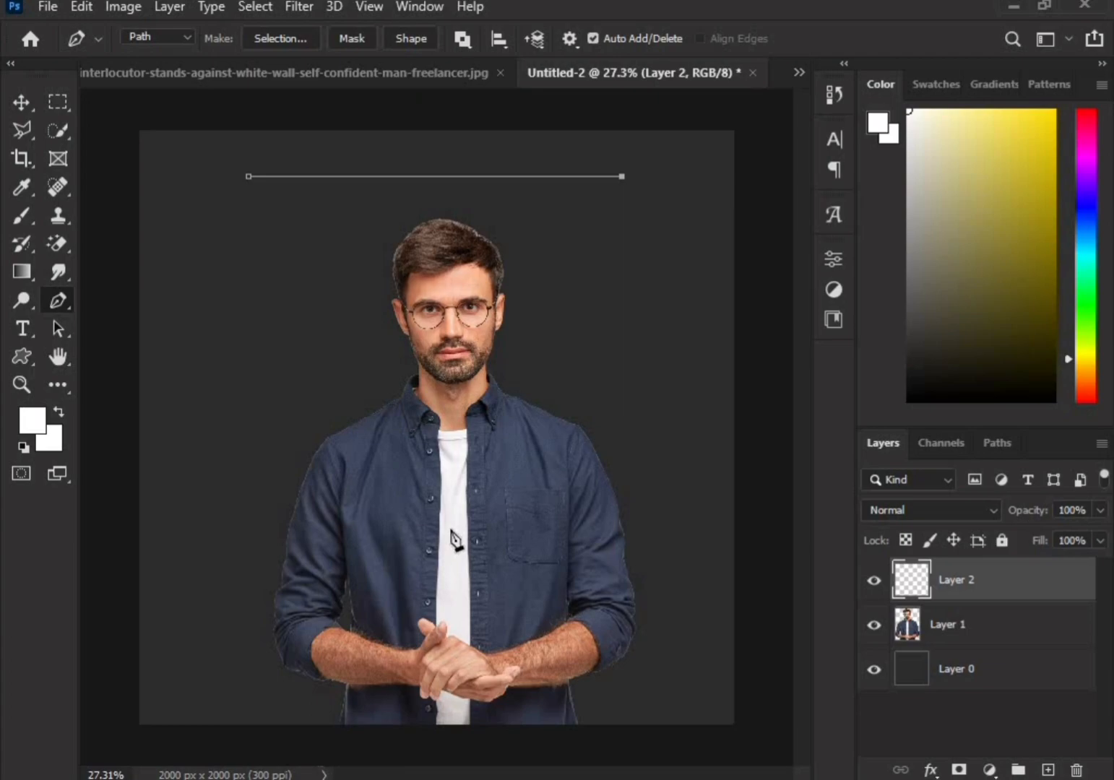
Complete the pen path as a closed inverted triangle with its lower point on the middle of the man's chest.
left_click(452, 533, "shift")
key("ctrl+z")
left_click(445, 519)
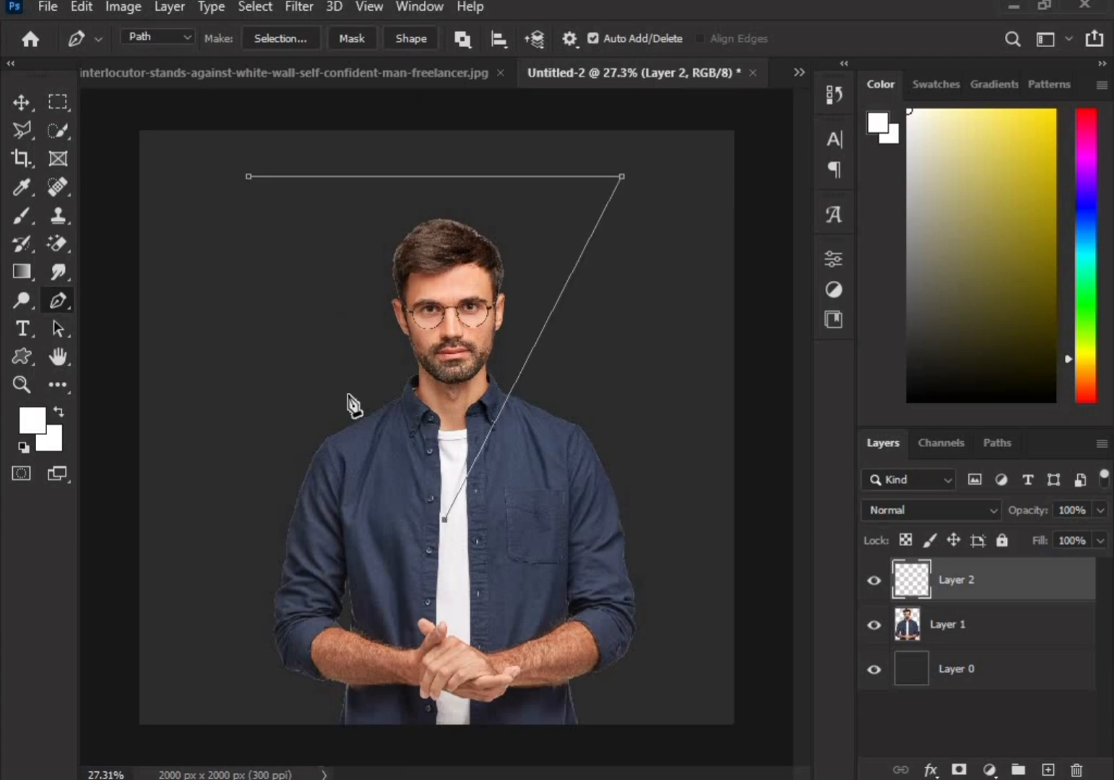
left_click(249, 177)
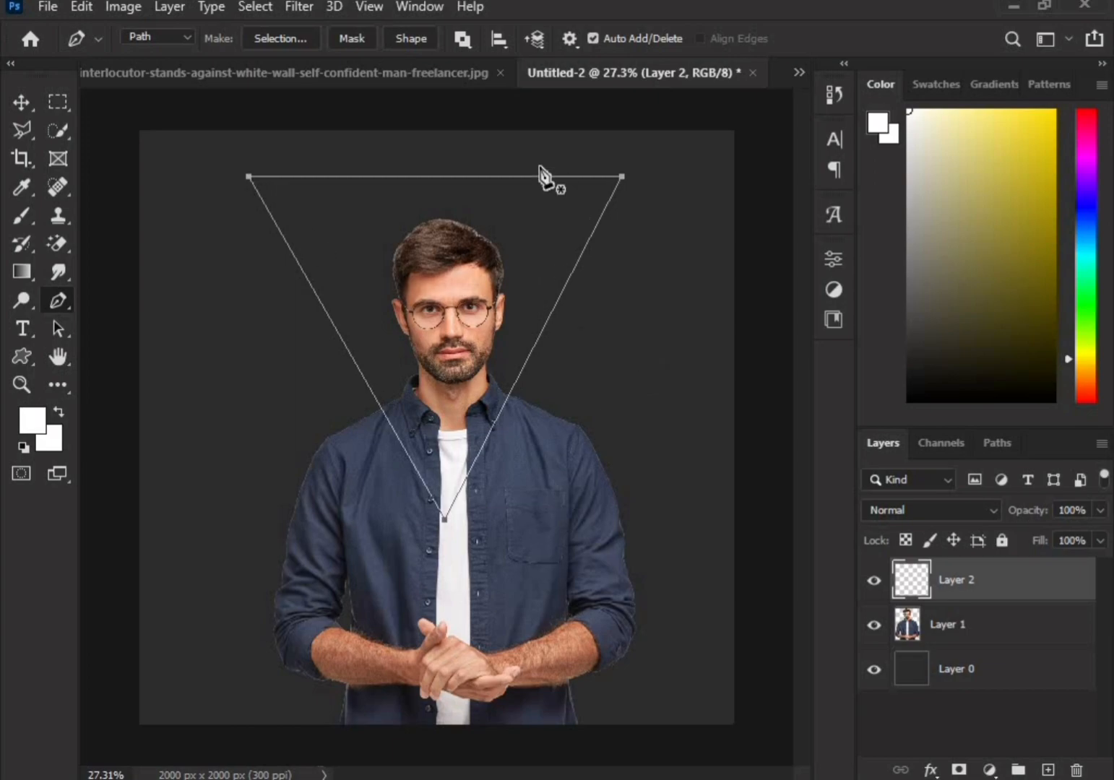
Stroke the triangle path on Layer 2 with the Brush, leaving Simulate Pressure off.
right_click(429, 180)
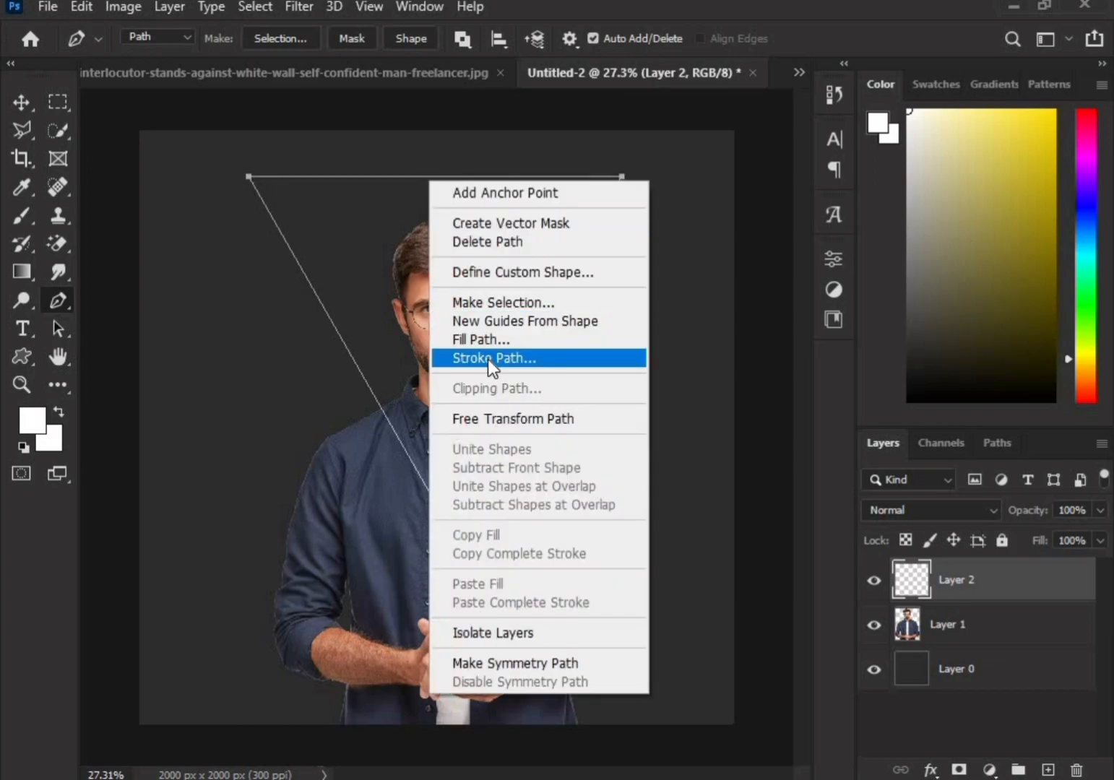
left_click(489, 358)
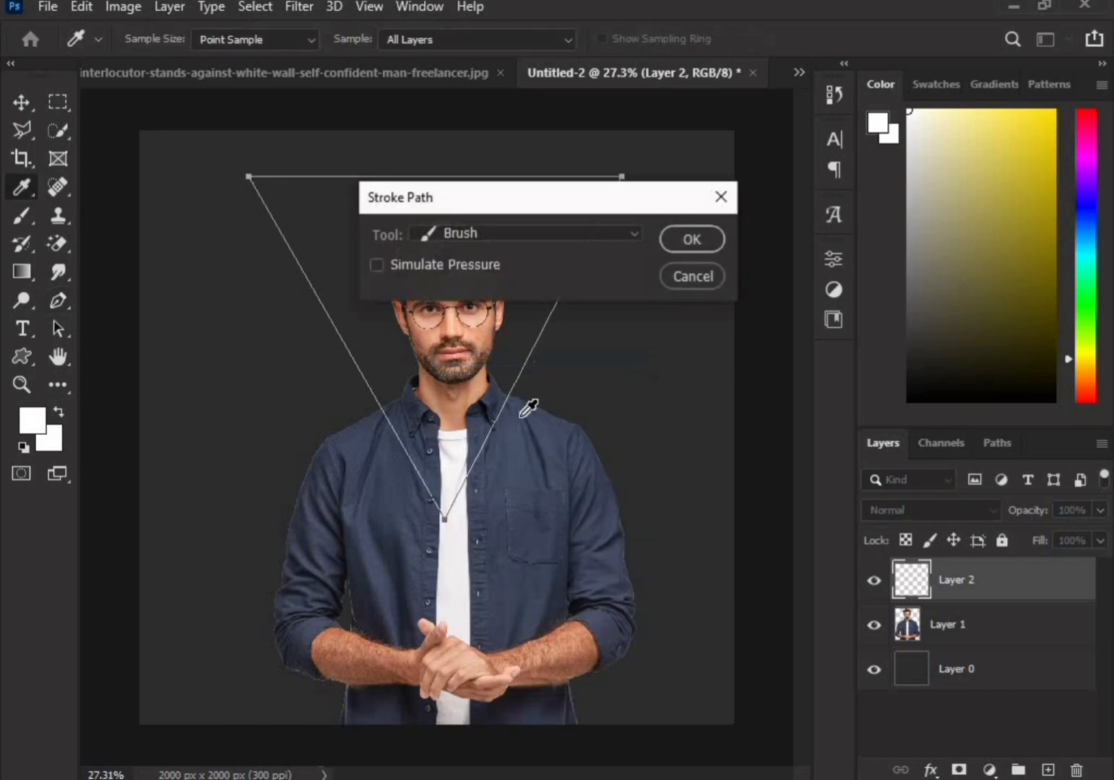
left_click(679, 243)
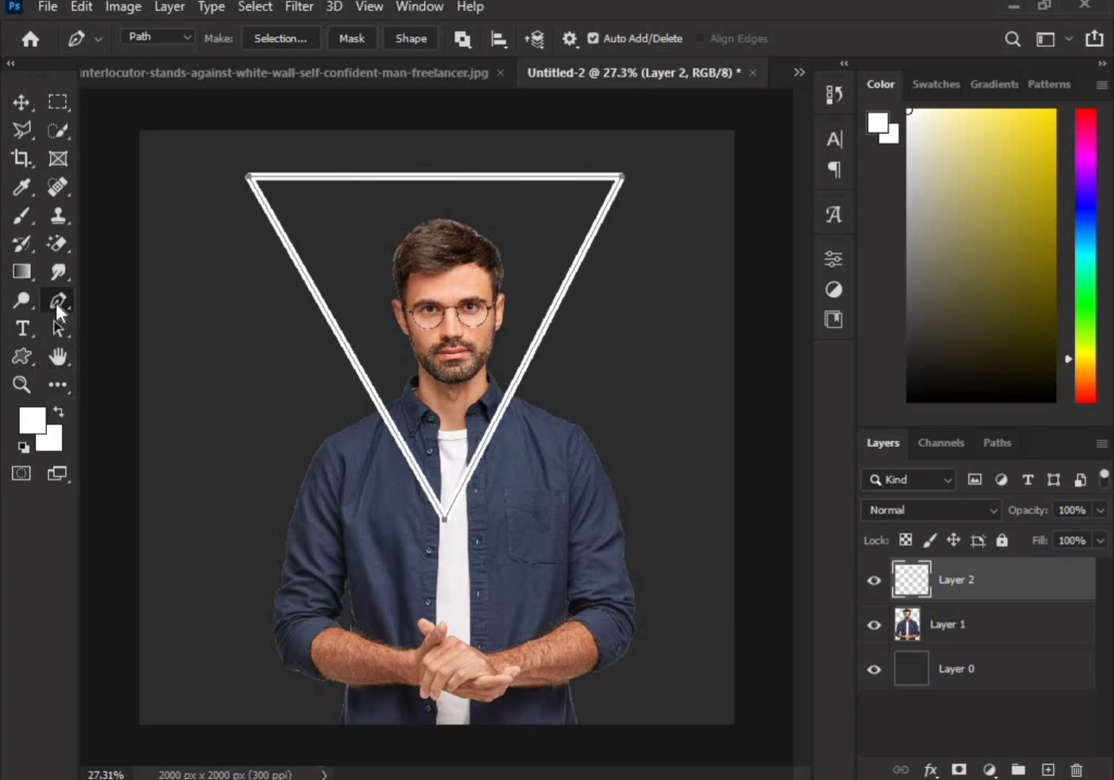
Enable Drop Shadow and Outer Glow on Layer 2 and set the glow size to 21 px.
double_click(1022, 593)
left_click_drag(665, 257, 1045, 39)
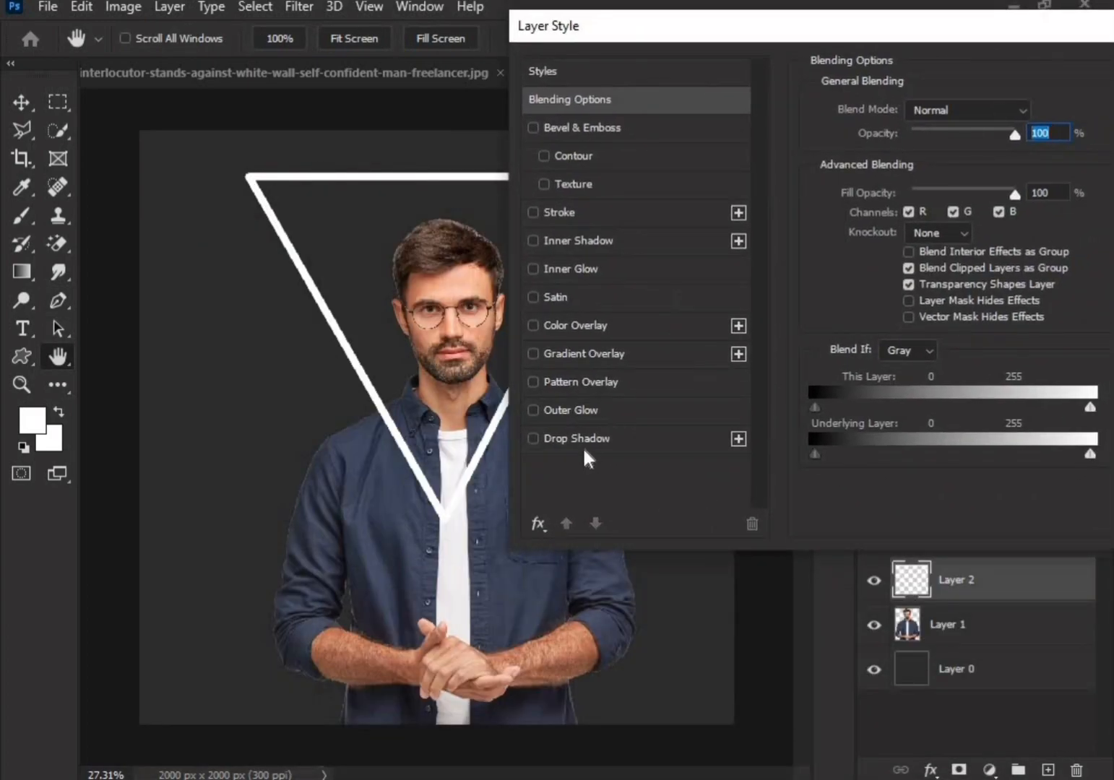
left_click(563, 440)
left_click(567, 406)
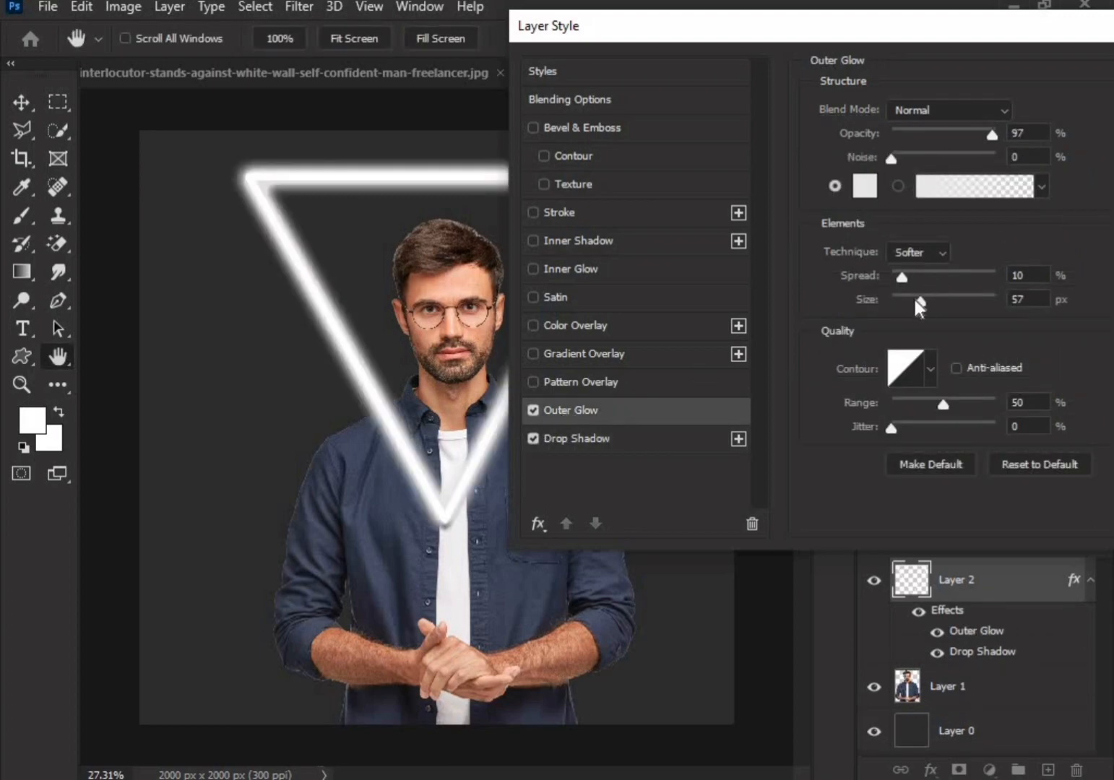
left_click_drag(915, 300, 907, 297)
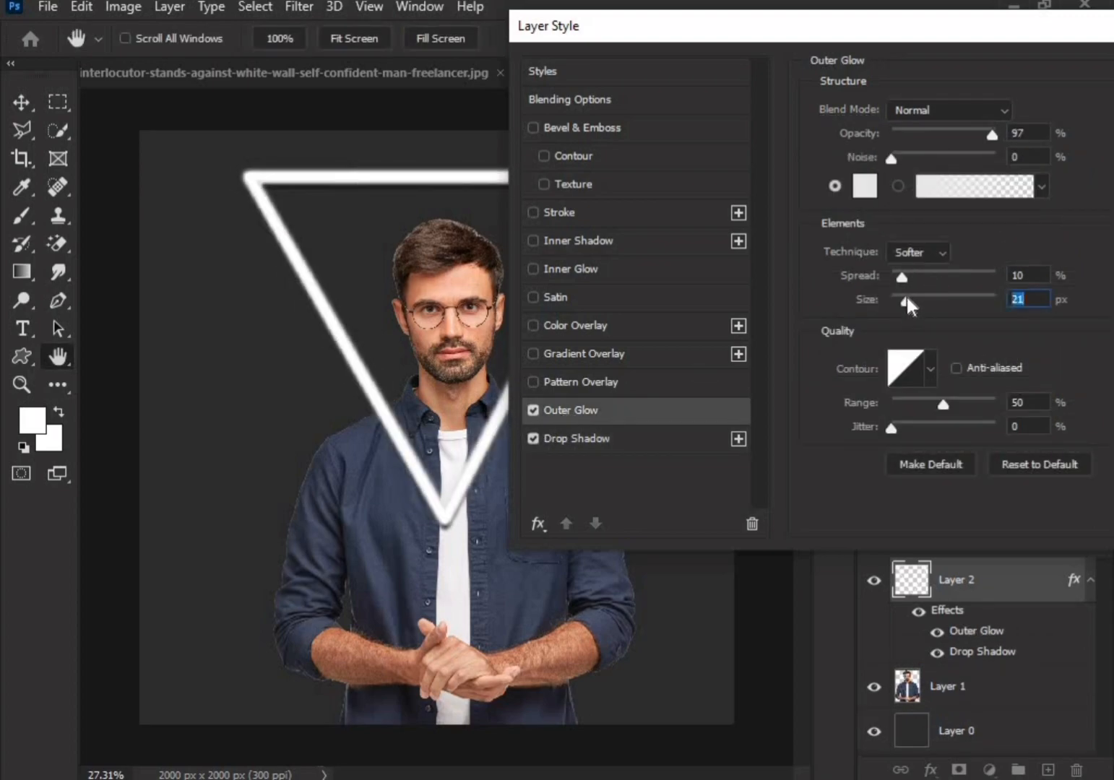
Set the Outer Glow color to magenta #ff00f0.
left_click(875, 187)
left_click(603, 331)
left_click(602, 208)
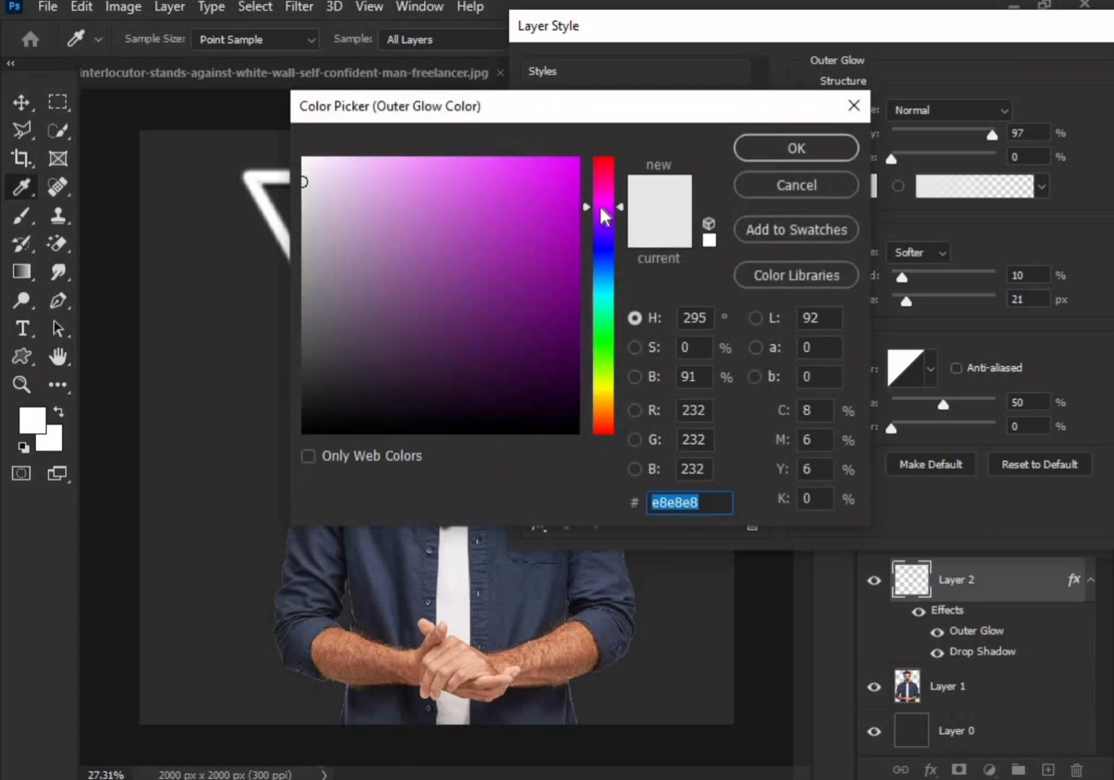
left_click_drag(557, 182, 589, 126)
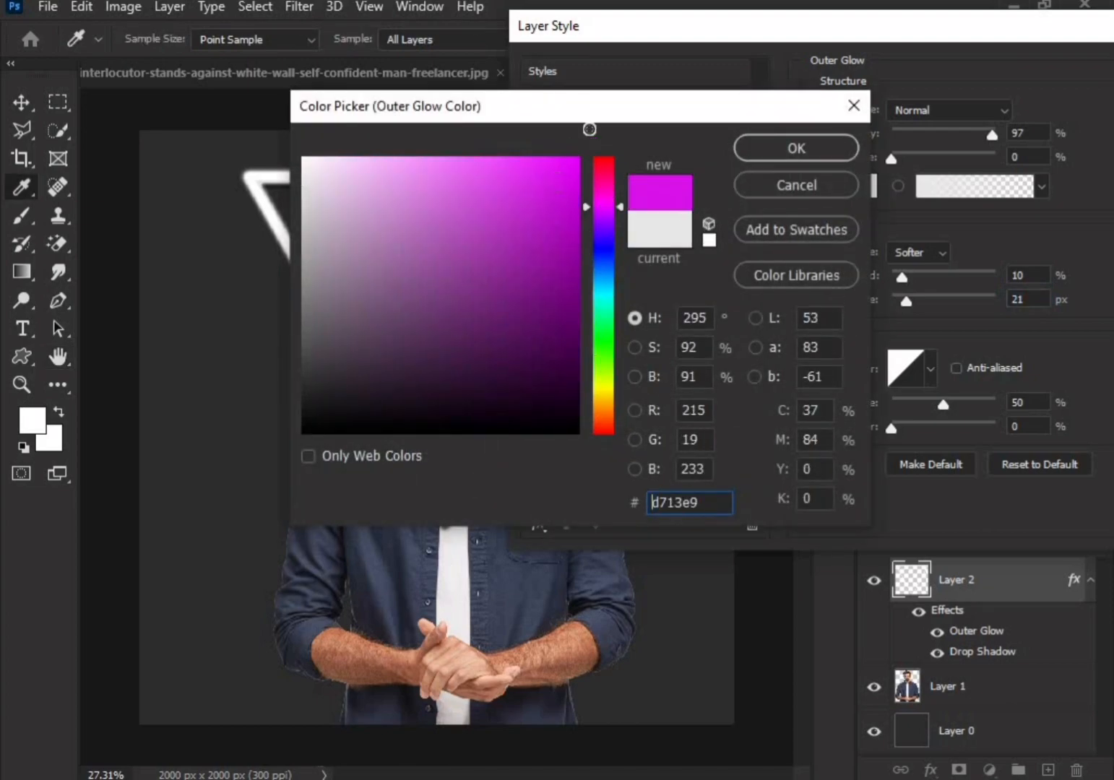
left_click(615, 208)
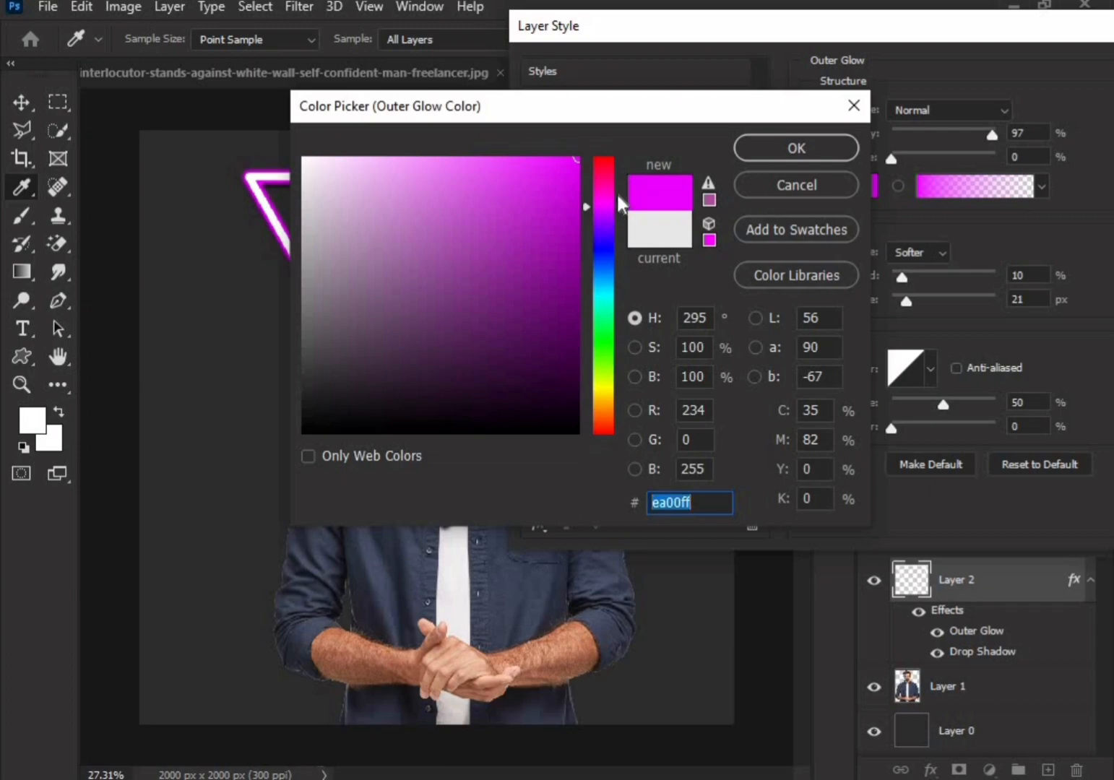
left_click_drag(615, 207, 615, 200)
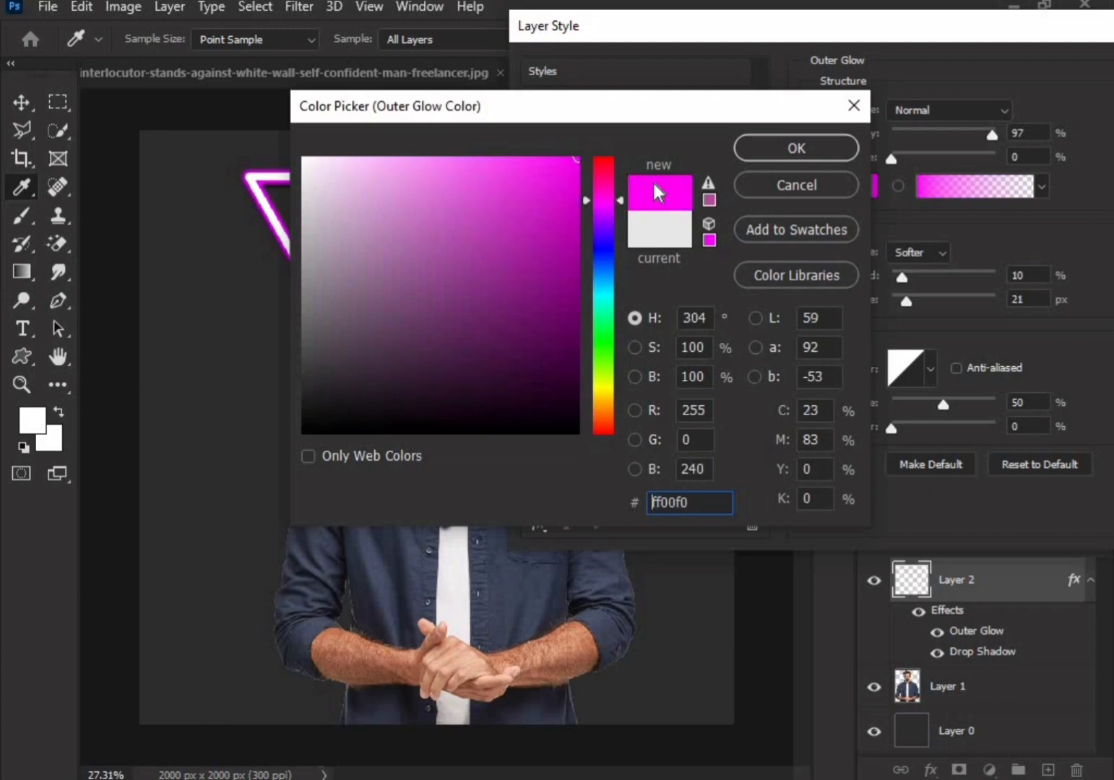
left_click(764, 143)
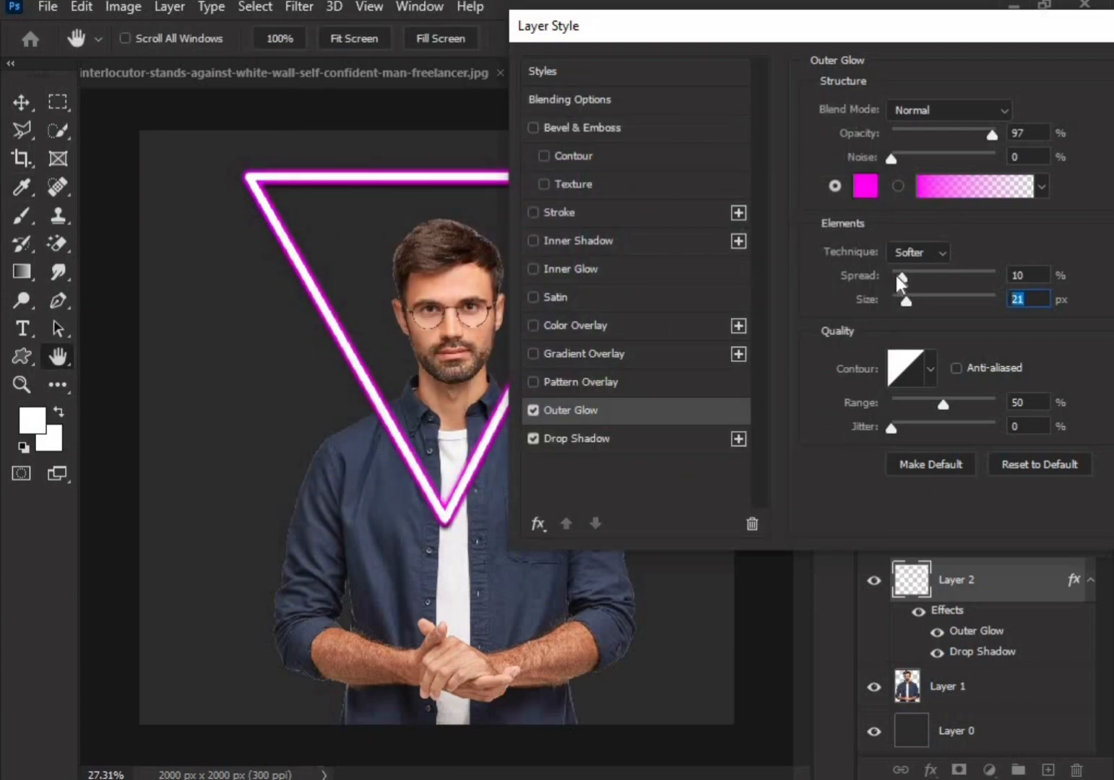
Set the Outer Glow to 7% spread, 81 px size and 0% noise, and apply the layer style.
mouse_move(922, 276)
left_mouse_down()
mouse_move(946, 273)
mouse_move(902, 285)
mouse_move(915, 282)
left_mouse_up()
left_click_drag(914, 154, 849, 154)
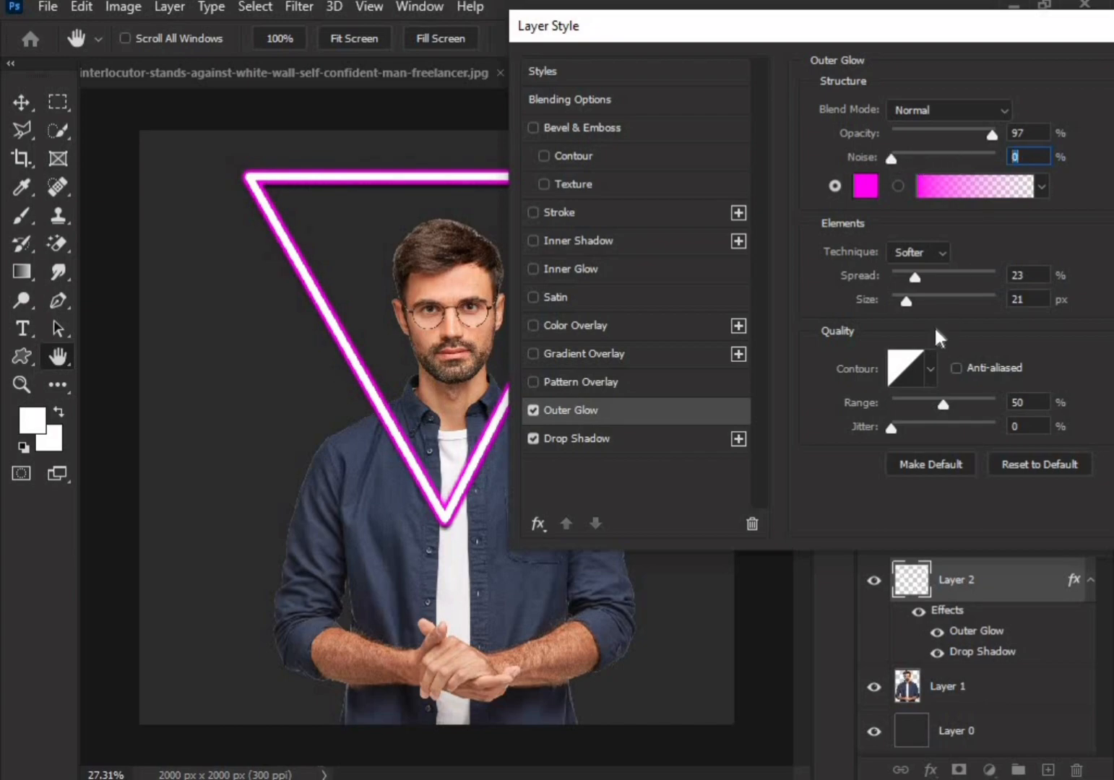
left_click(931, 302)
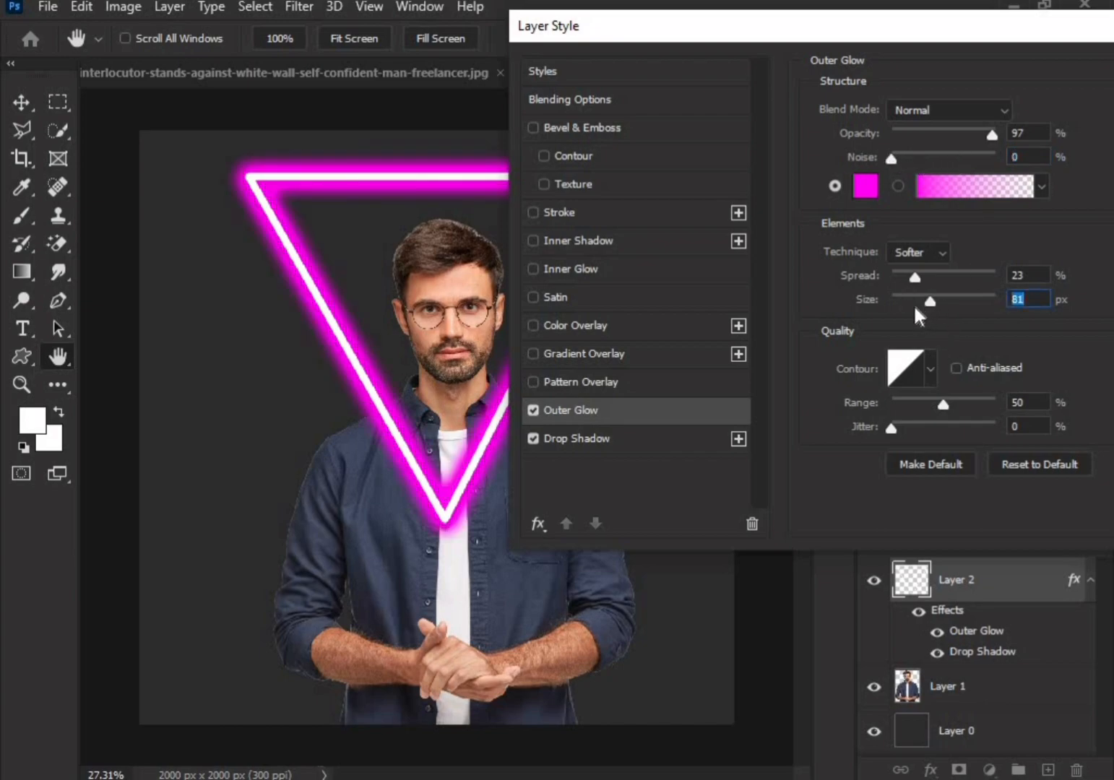
left_click_drag(916, 278, 898, 280)
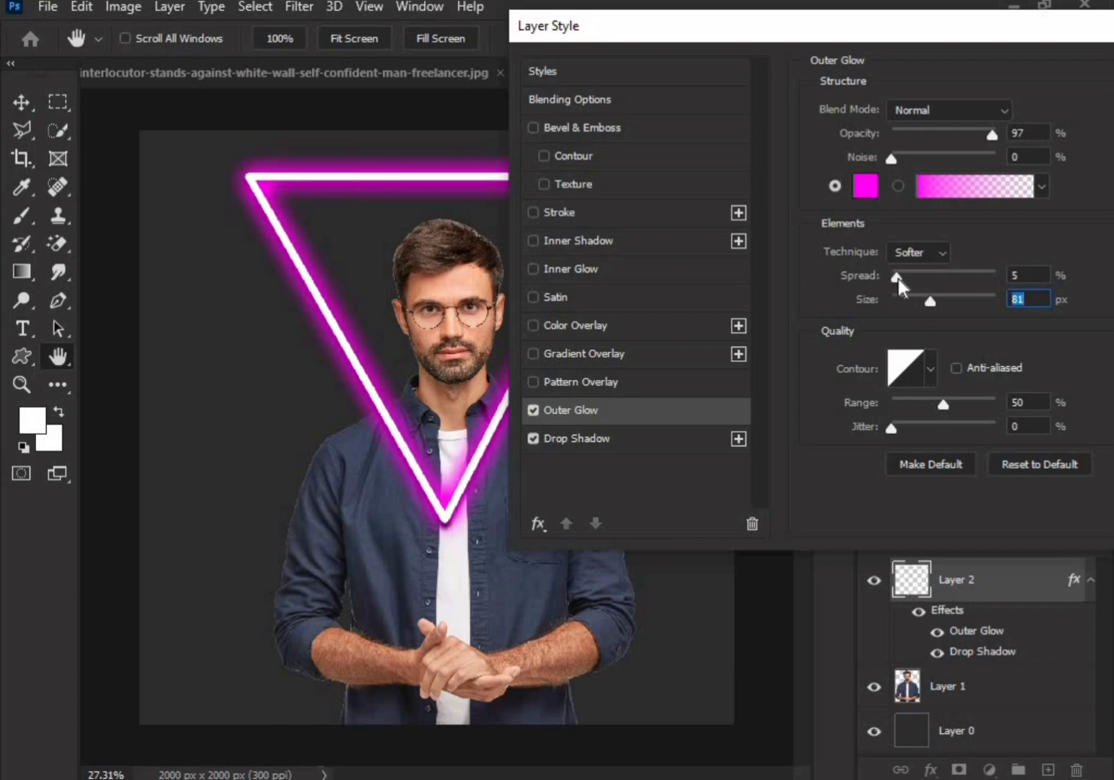
left_click(898, 279)
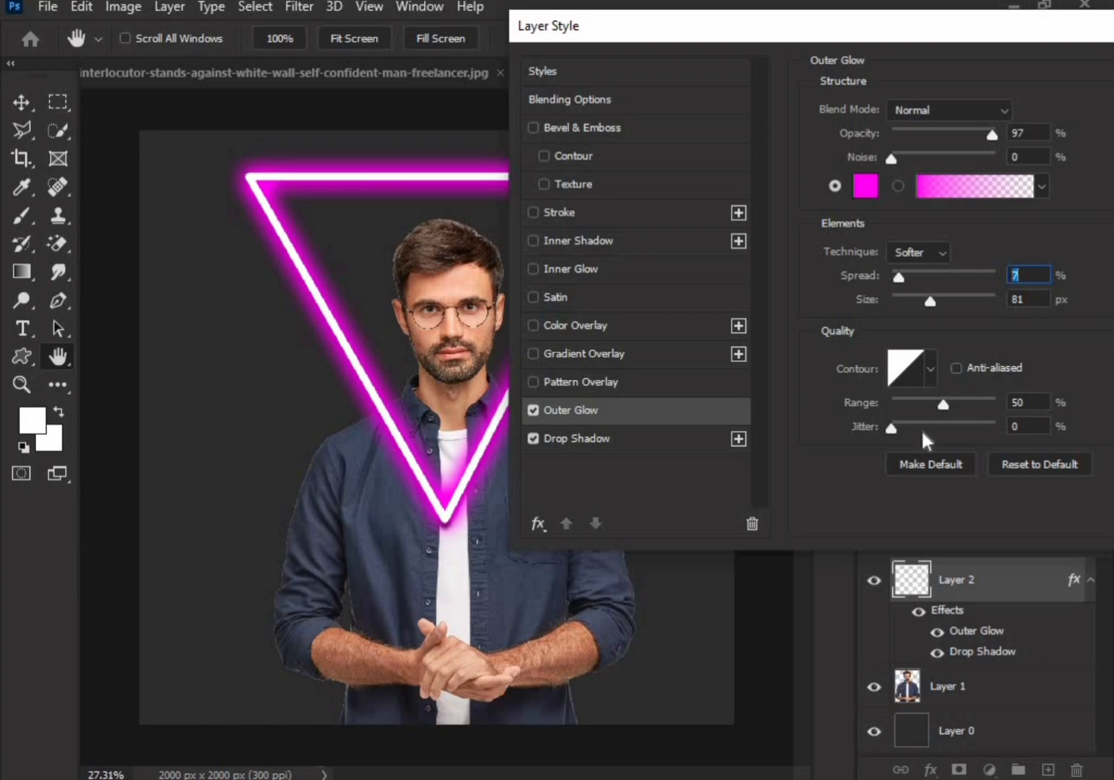
left_click_drag(1026, 36, 695, 105)
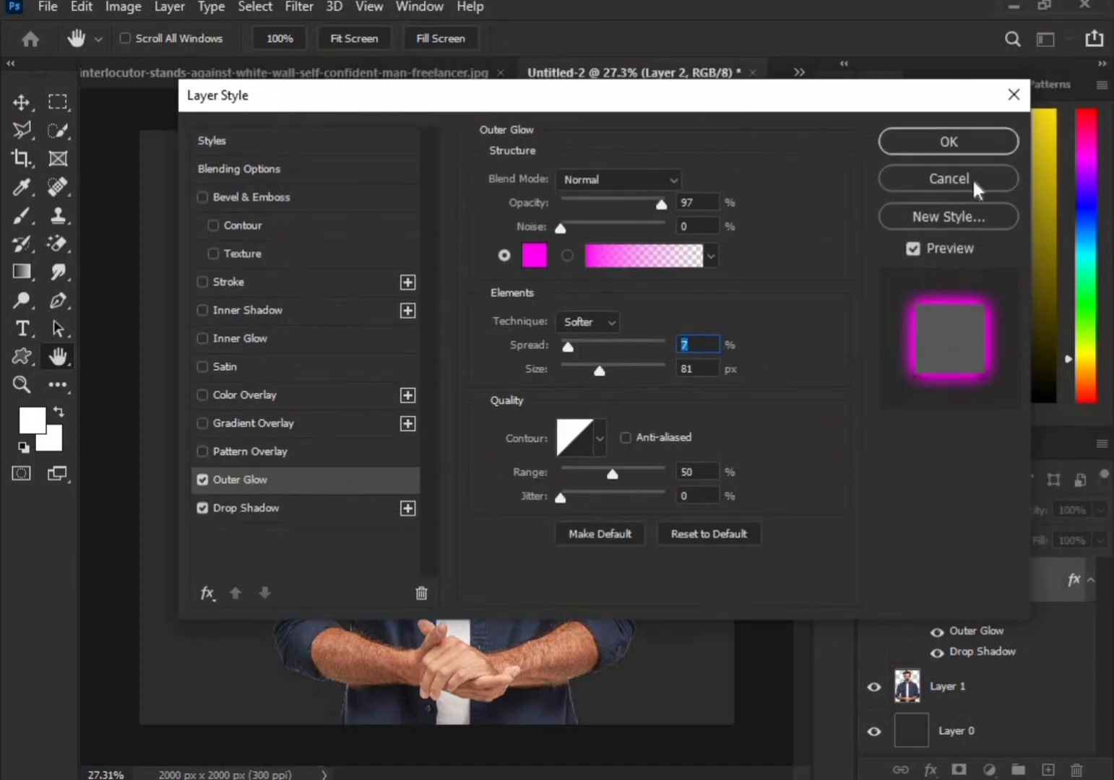
left_click(984, 143)
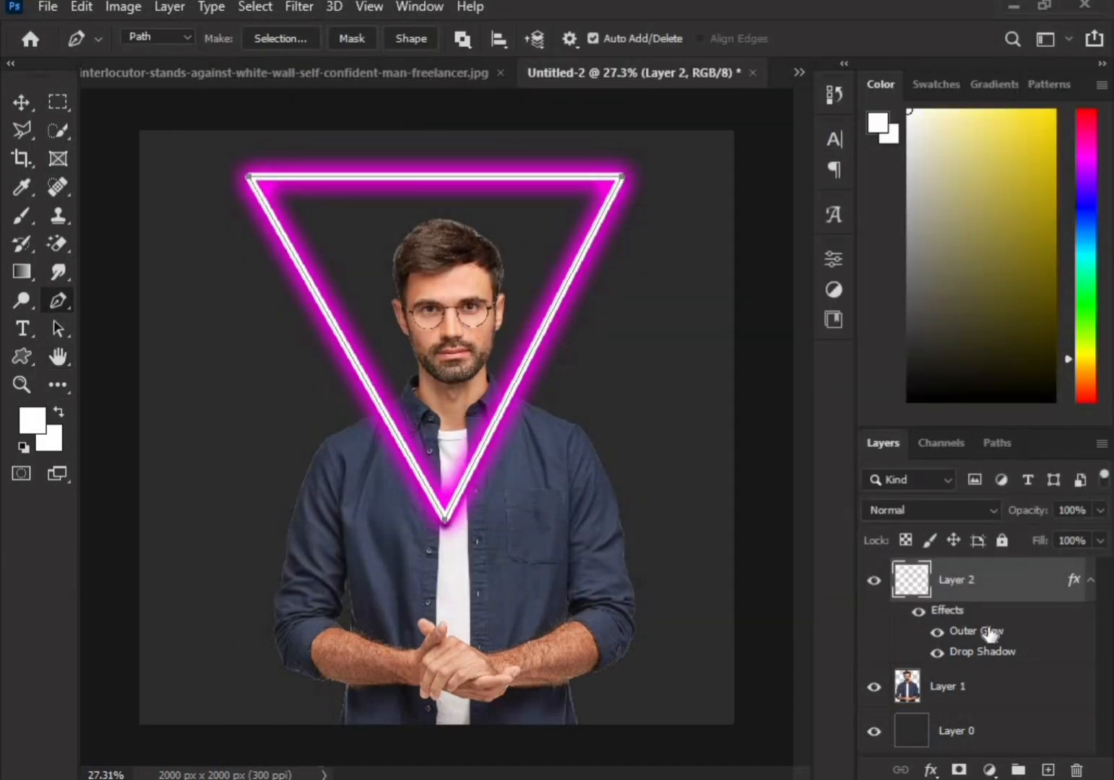
Add a layer mask to Layer 2 and get the Brush ready with black as the foreground color.
left_click(991, 770)
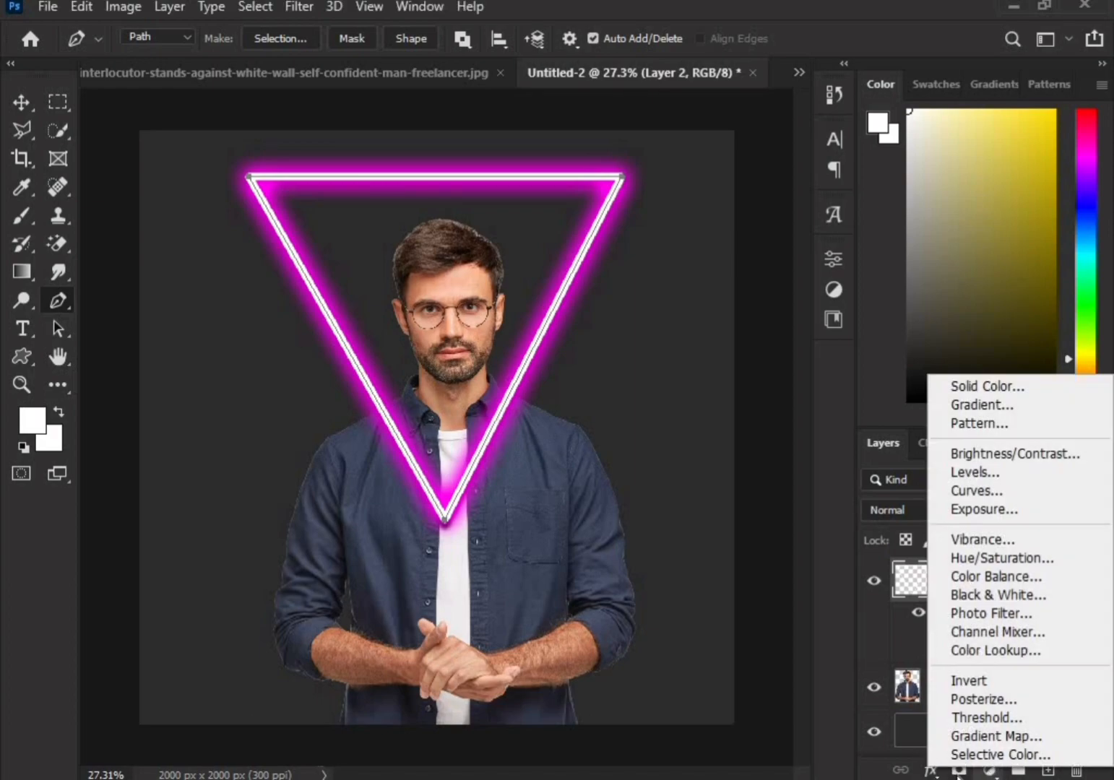
left_click(958, 777)
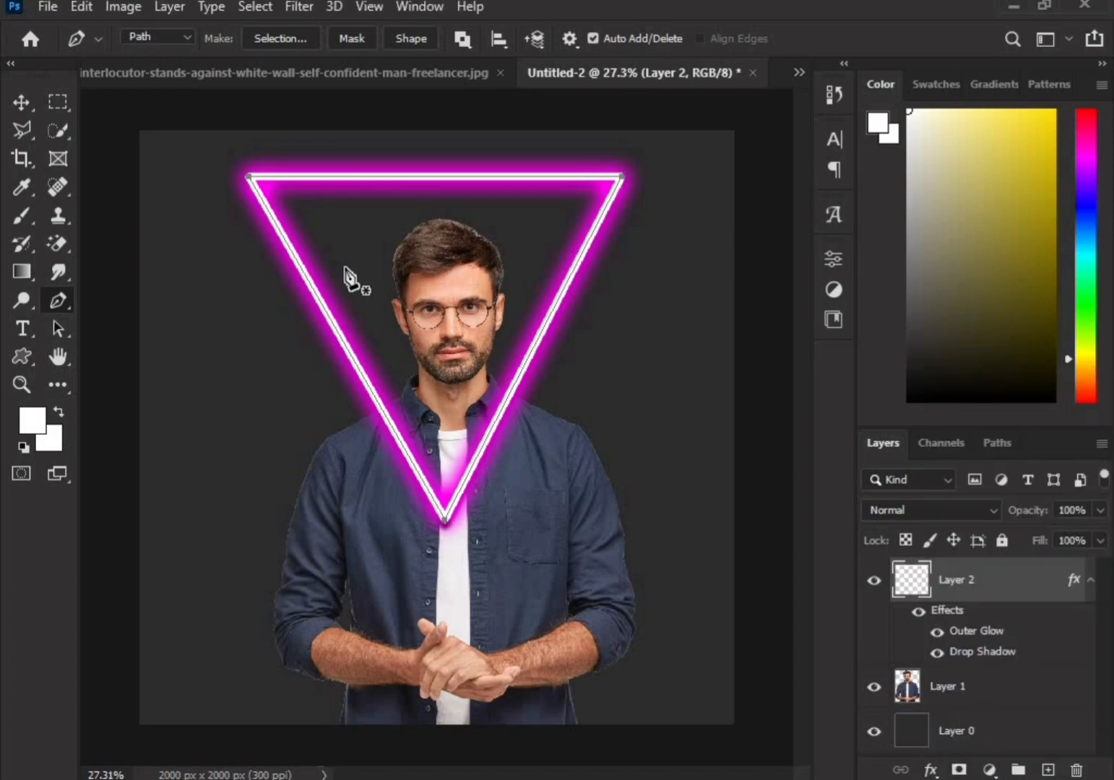
left_click(21, 215)
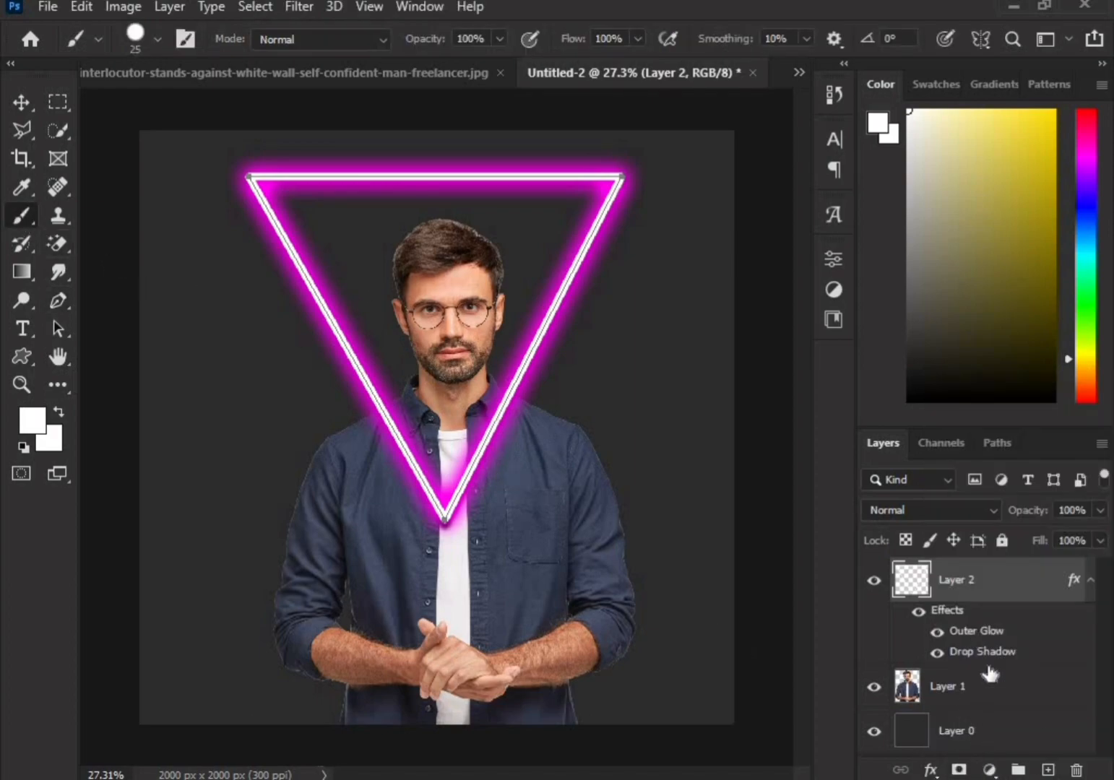
left_click(958, 771)
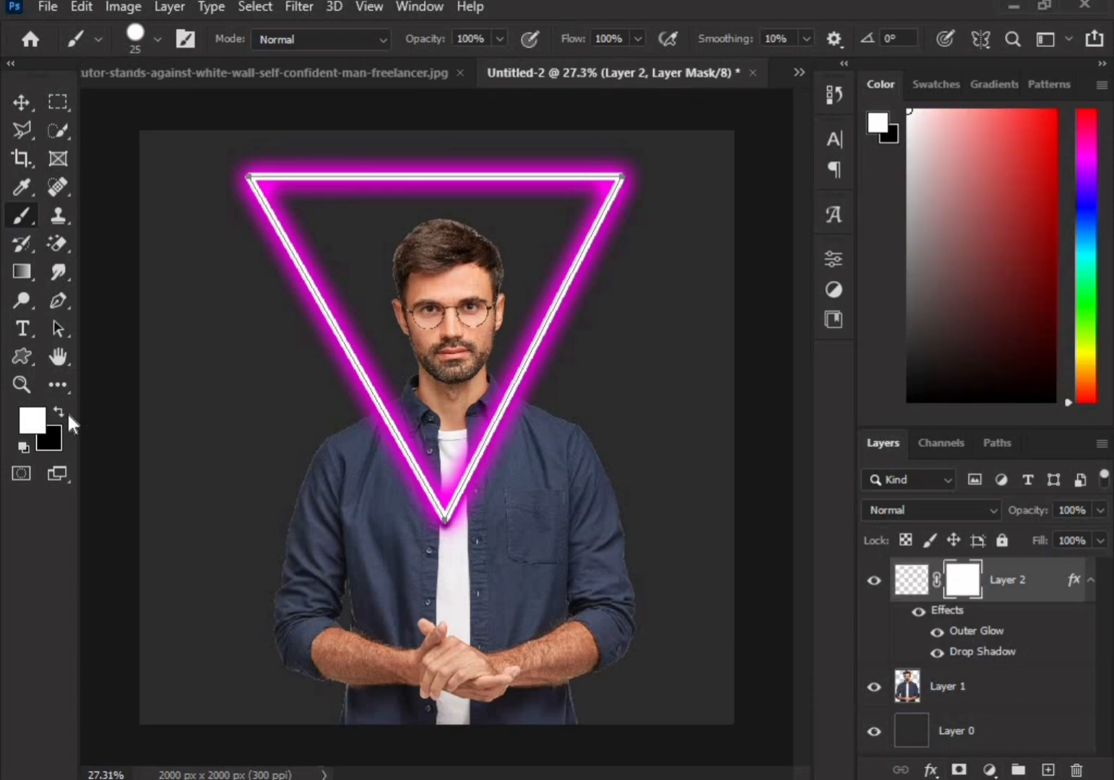
left_click(58, 413)
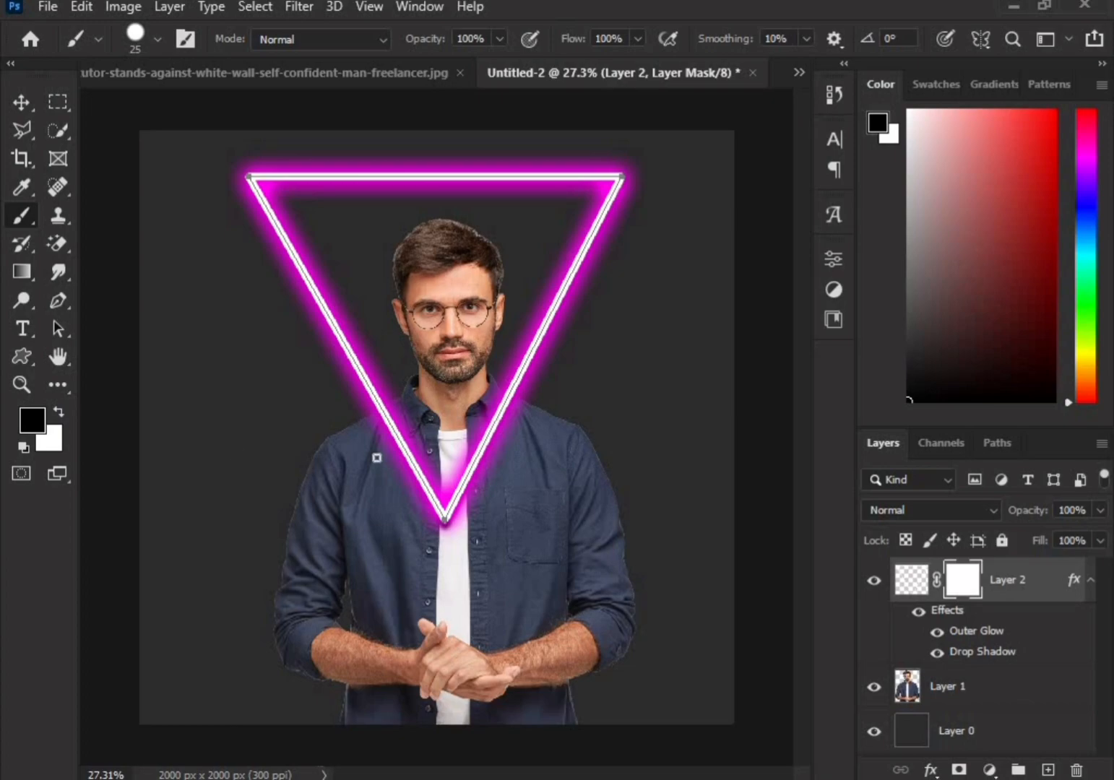
Enlarge the brush to 500 px and mask out the lower part of the neon triangle covering the man's chest and shirt.
key("bracketright")
key("bracketright")
key("bracketright")
key("bracketright")
key("bracketright")
key("bracketright")
key("bracketright")
key("bracketright")
key("bracketright")
key("bracketright")
key("bracketright")
key("bracketright")
key("bracketright")
key("bracketright")
key("bracketright")
key("bracketright")
left_click_drag(532, 401, 501, 457)
key("ctrl+z")
scroll(485, 457, "up", 5)
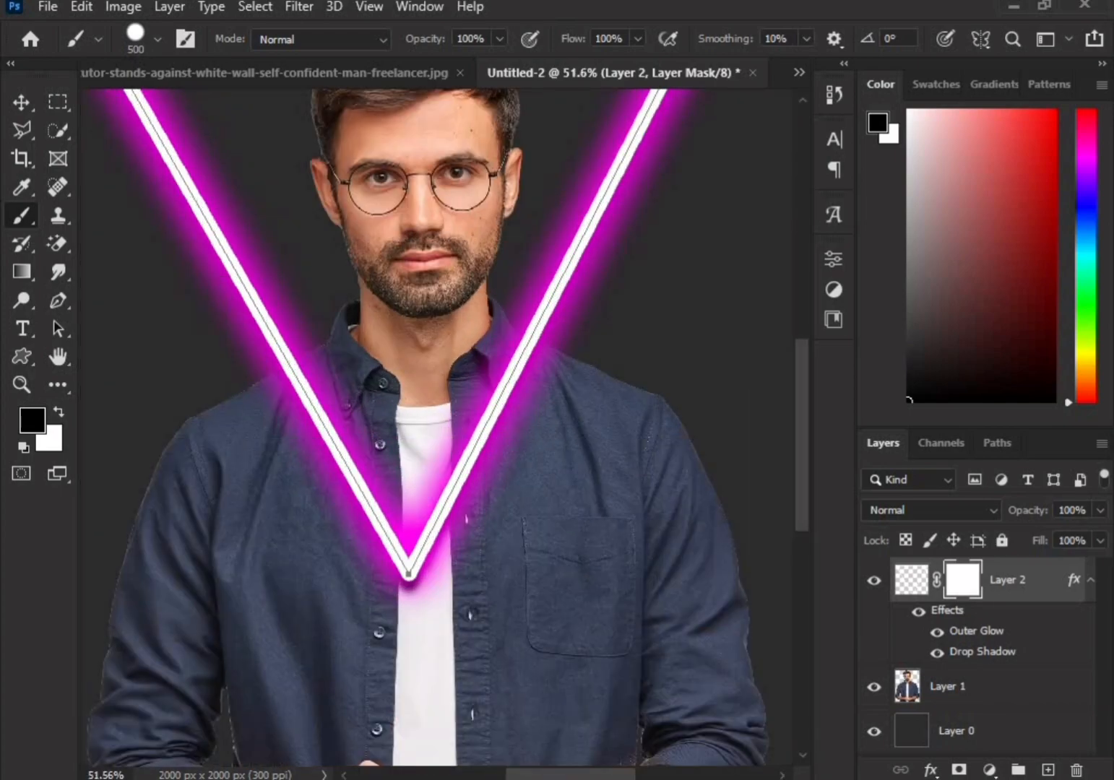
mouse_move(537, 514)
left_mouse_down()
mouse_move(427, 512)
mouse_move(323, 452)
left_mouse_up()
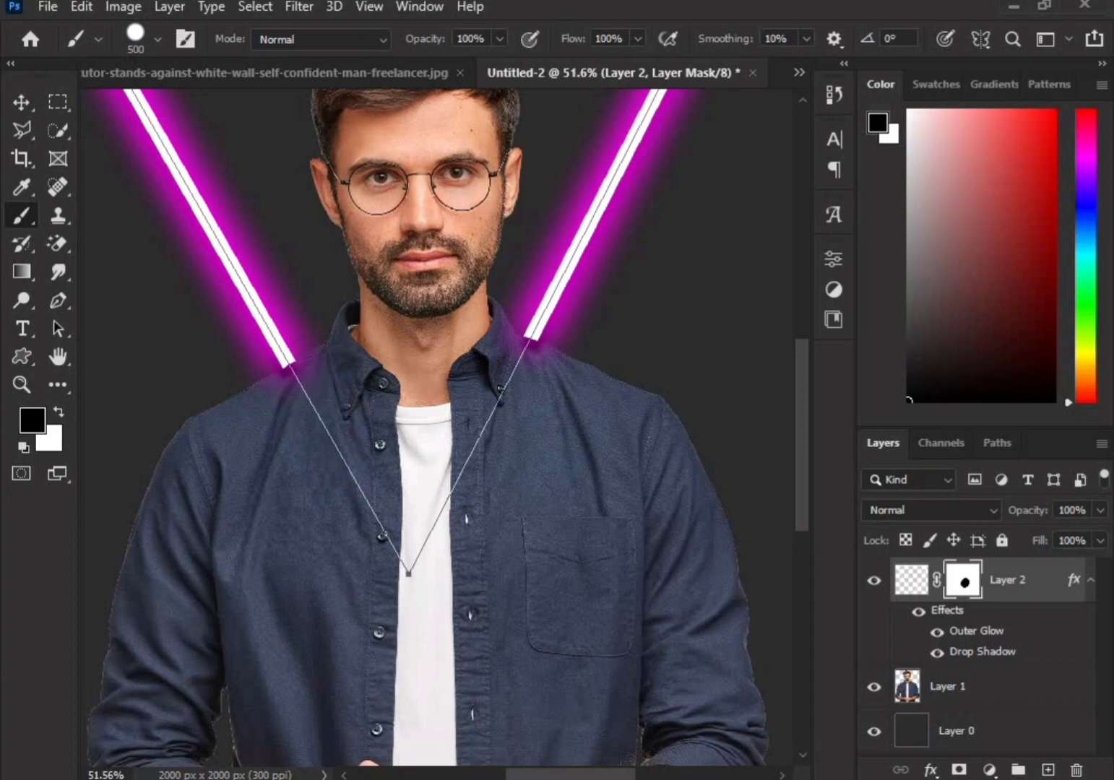
Reduce the brush to 200 px and touch up the mask where the neon lines meet the man's shoulders.
key("bracketleft")
key("bracketleft")
scroll(529, 407, "up", 12)
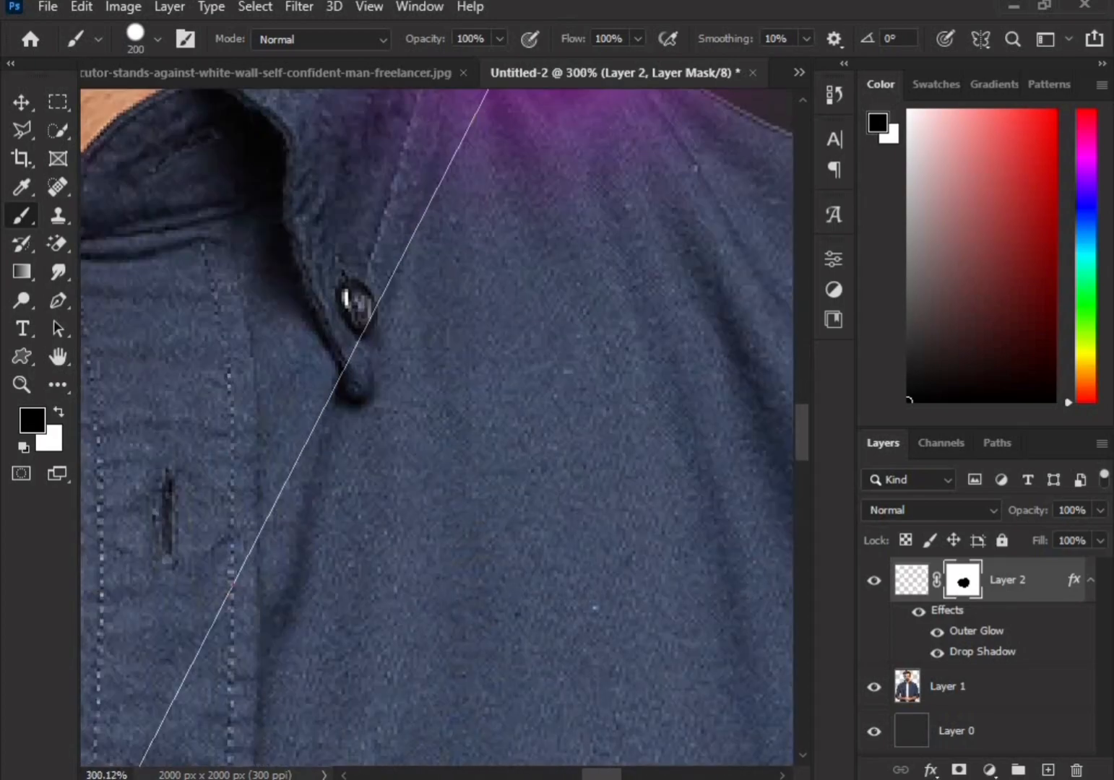
scroll(437, 427, "down", 5)
scroll(436, 427, "up", 2)
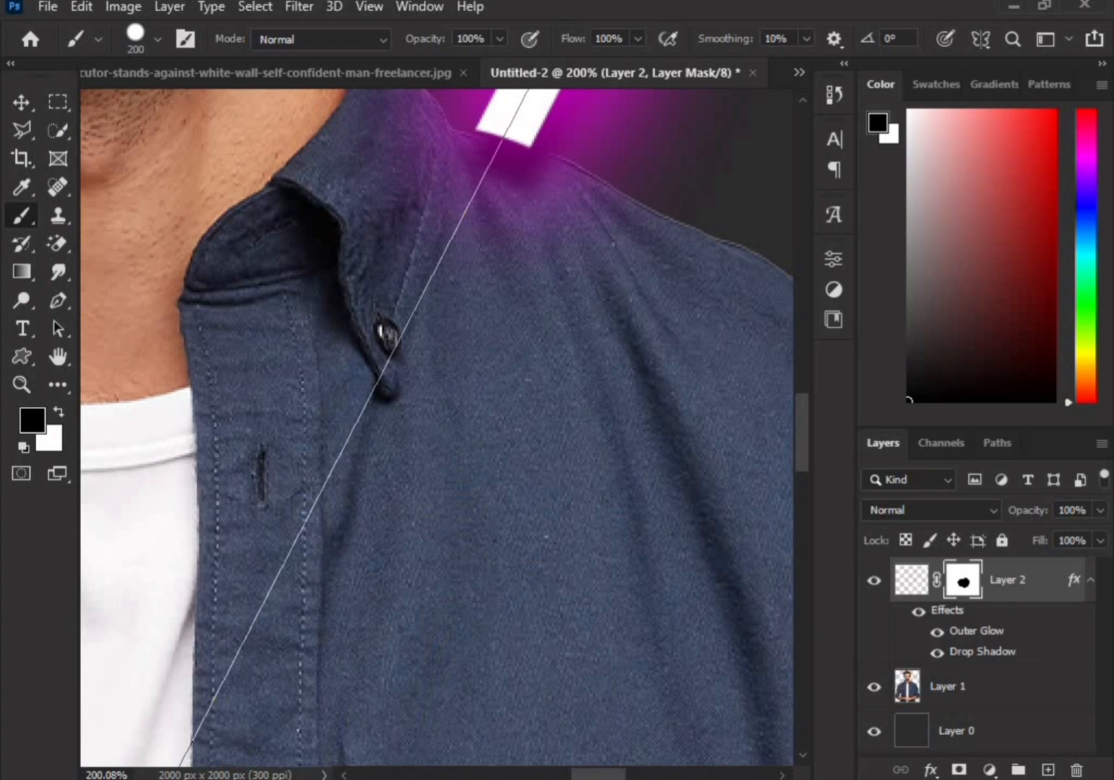
scroll(281, 466, "down", 8)
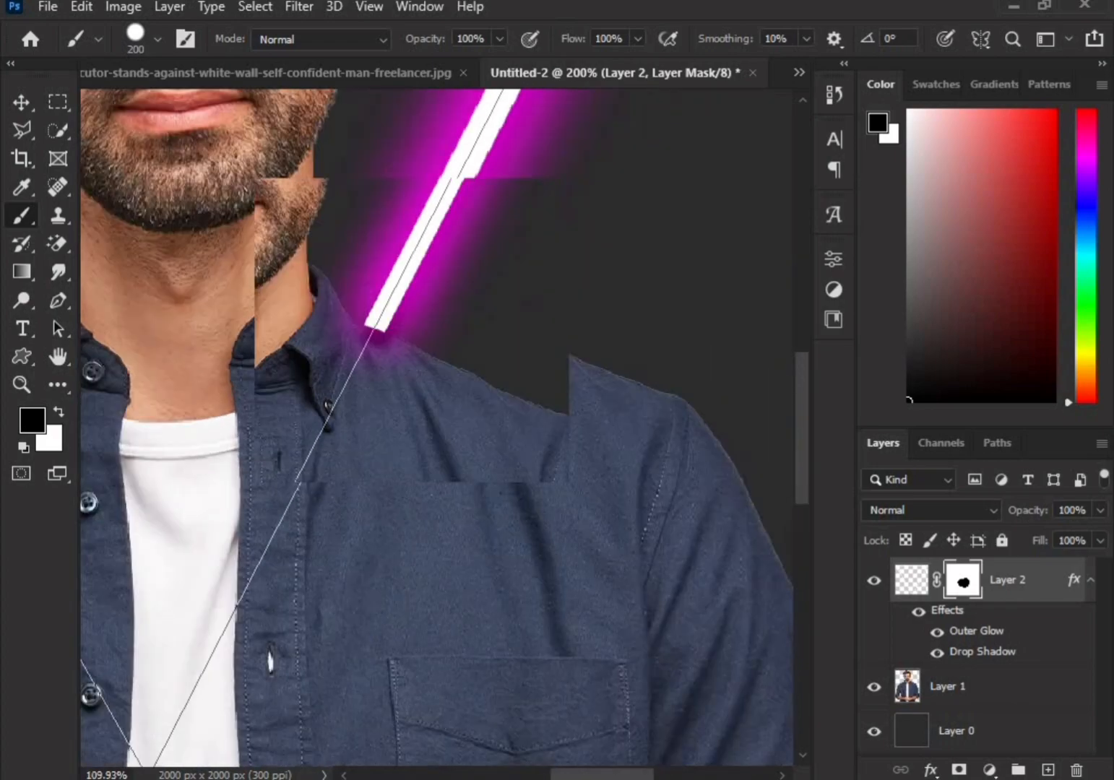
scroll(282, 466, "down", 1)
scroll(282, 466, "up", 6)
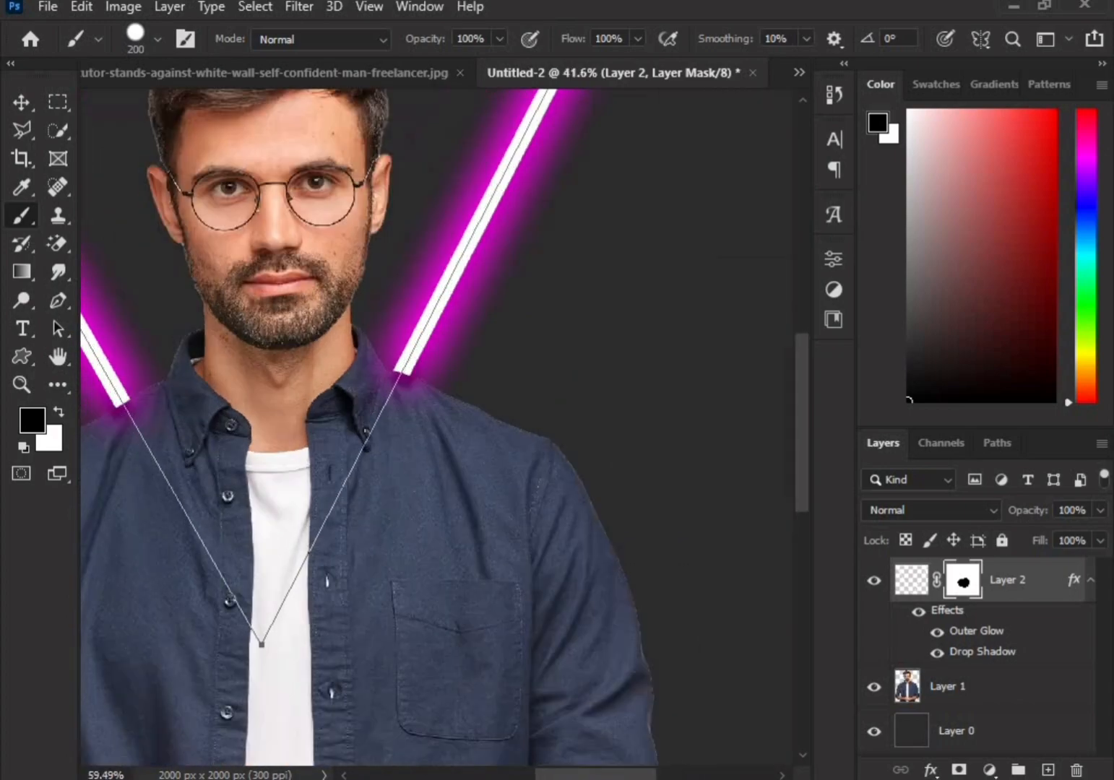
scroll(171, 439, "up", 2)
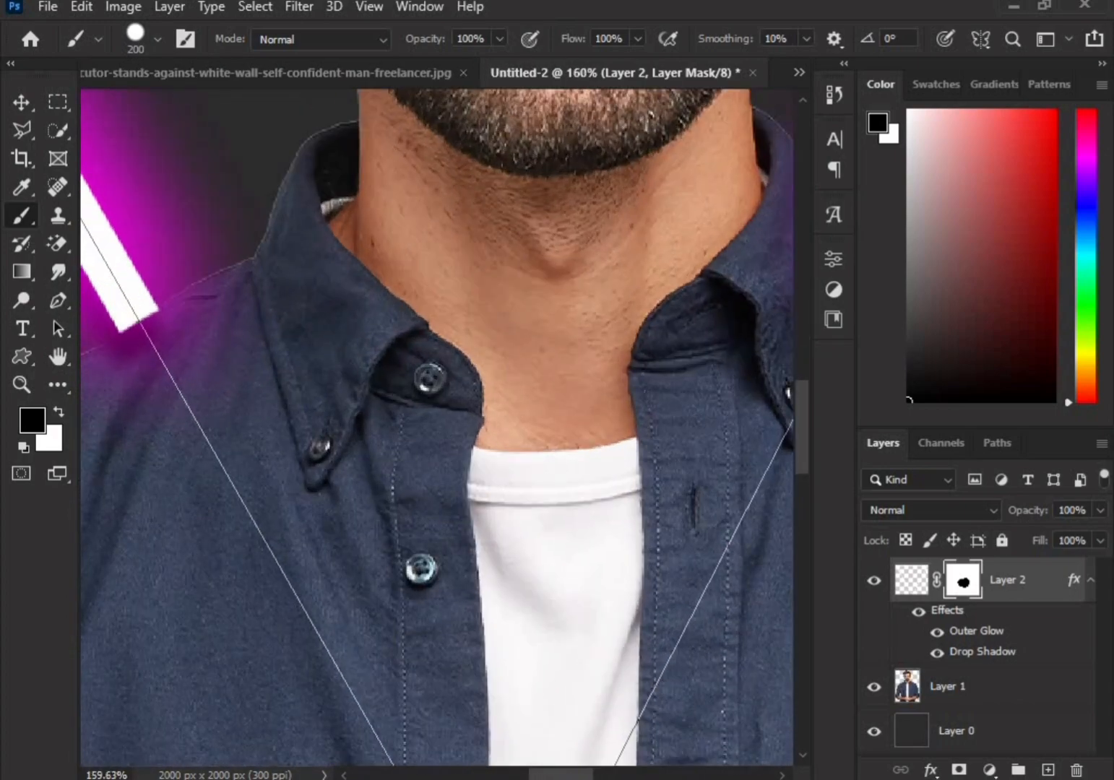
left_click(208, 409)
scroll(332, 516, "down", 5)
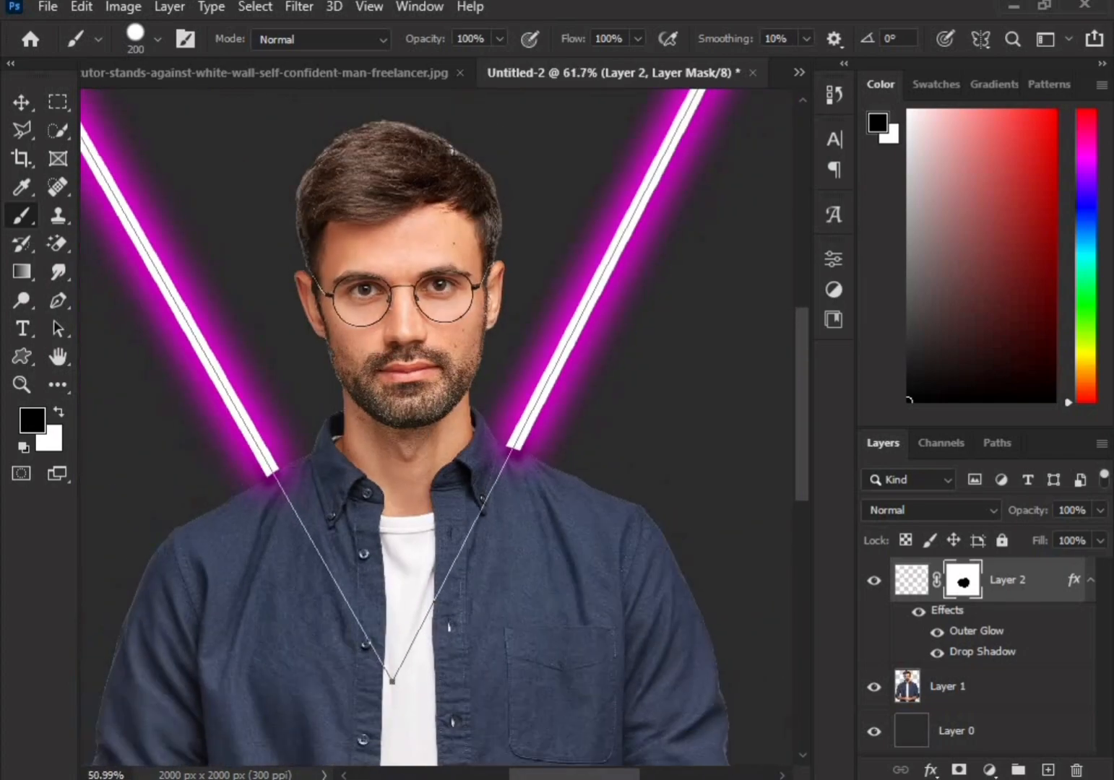
scroll(331, 536, "down", 3)
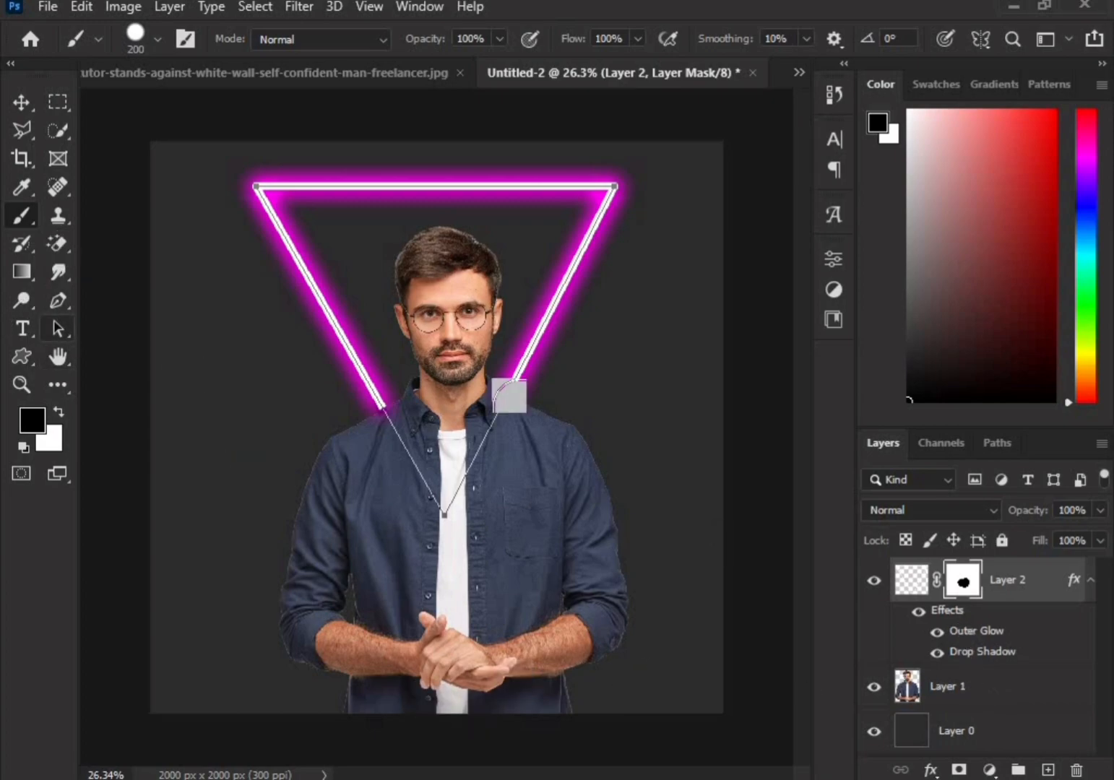
left_click(962, 693)
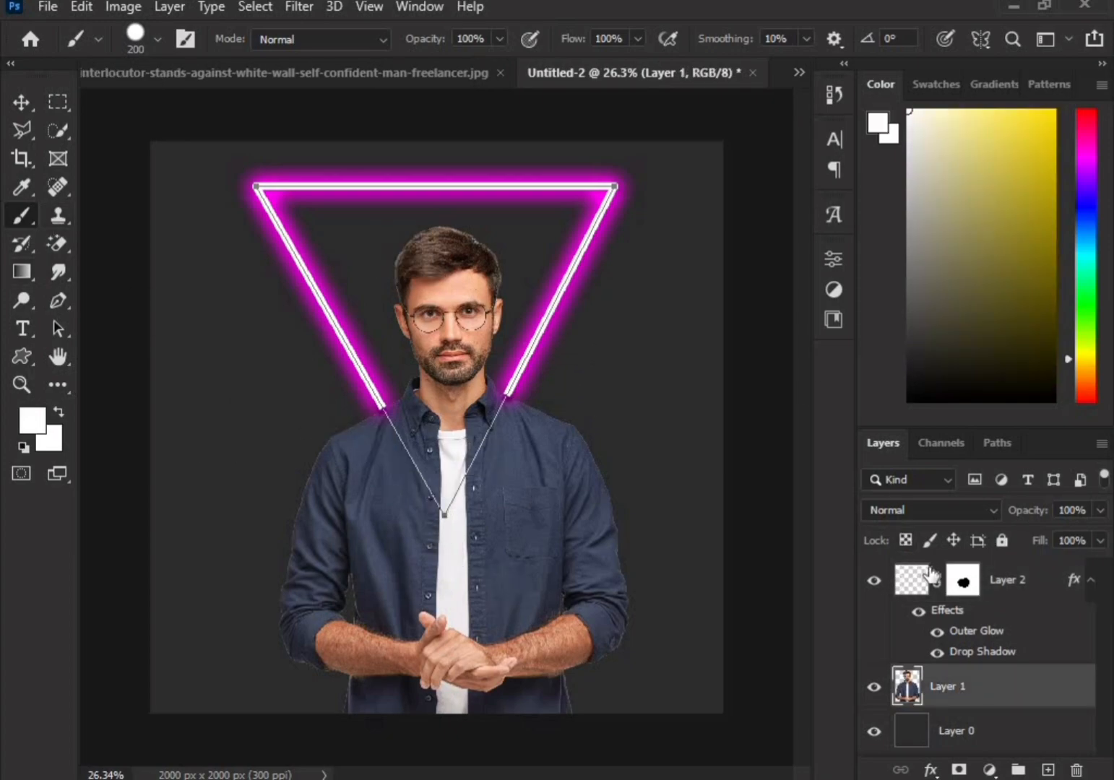
left_click(909, 586)
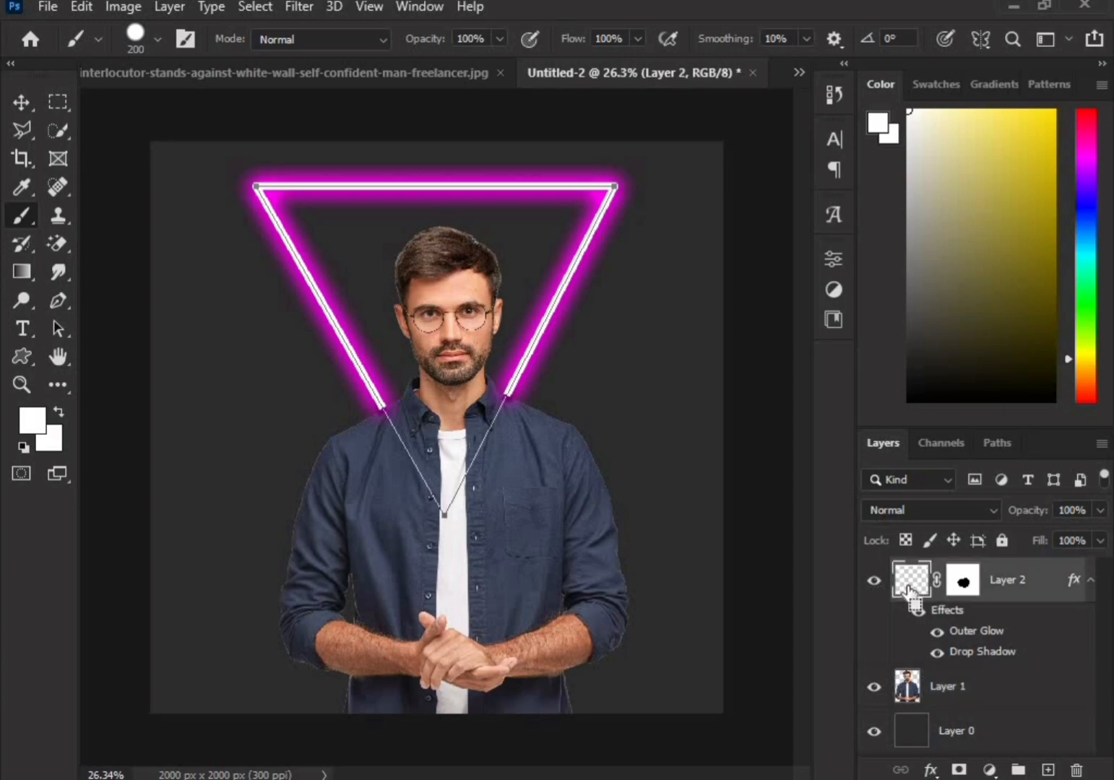
key("ctrl+t")
left_click_drag(711, 432, 698, 480)
key("Return")
key("b")
Save the triangle's work path as Path 1 and try to free-transform it.
left_click(964, 447)
left_click(989, 443)
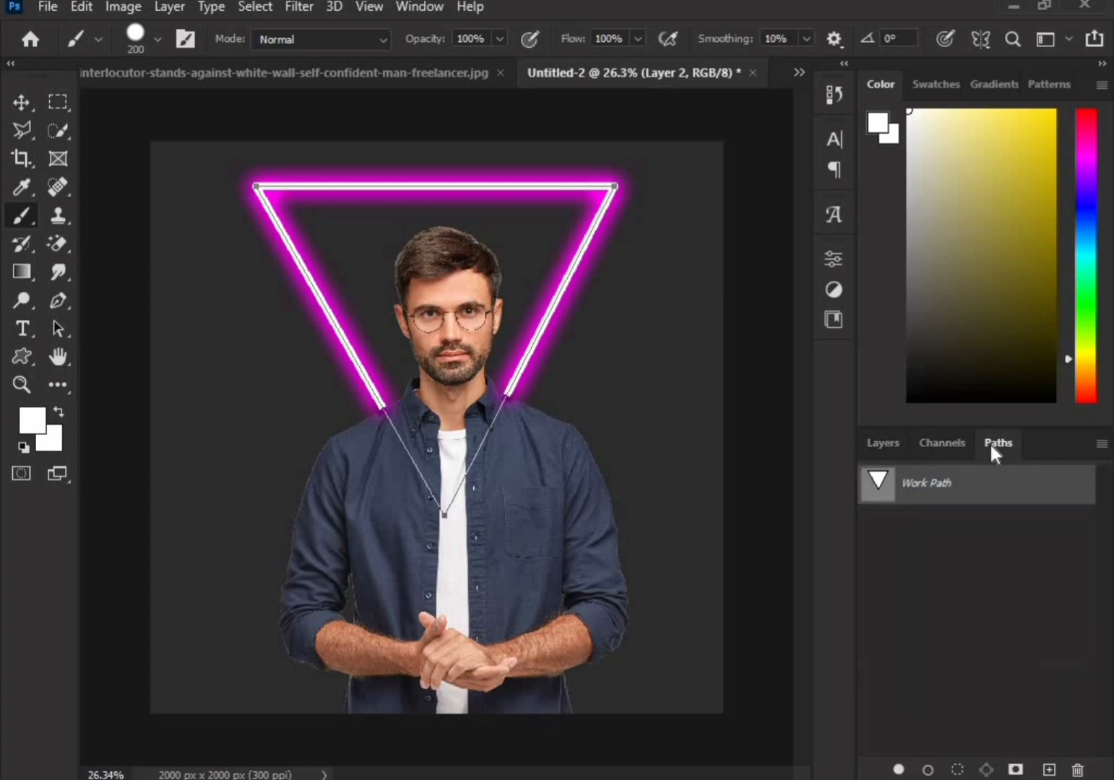
double_click(919, 492)
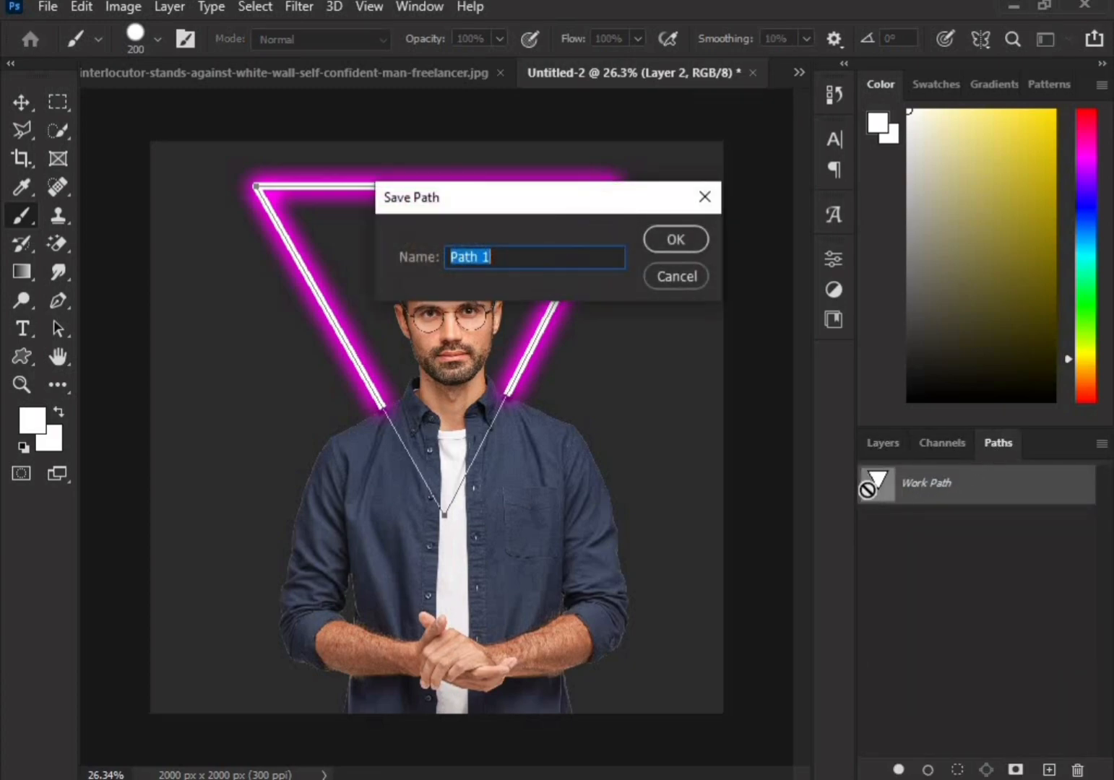
left_click(678, 244)
key("ctrl+t")
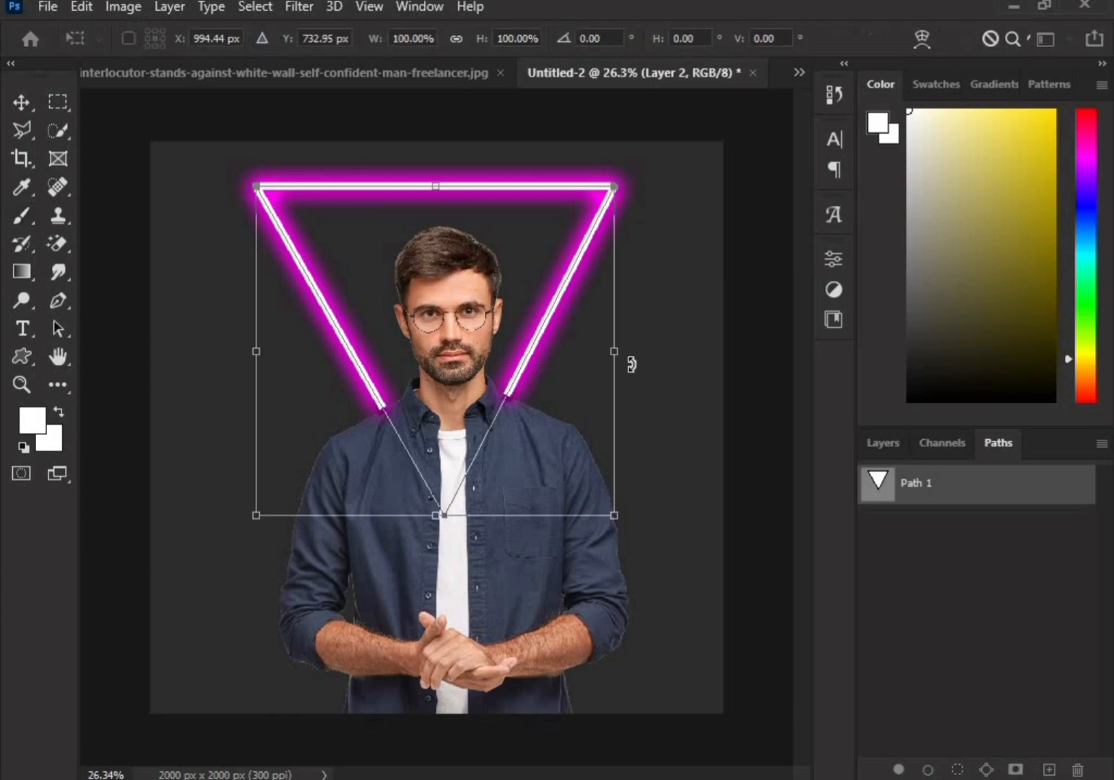
left_click_drag(629, 366, 709, 491)
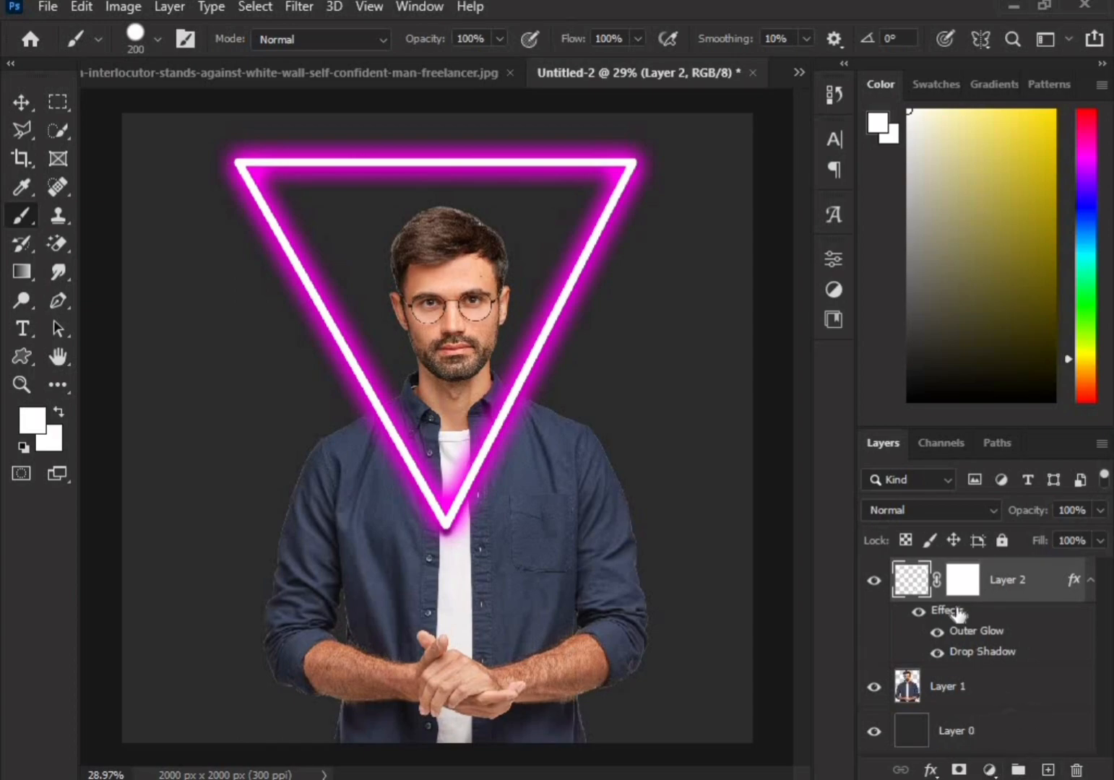
Rotate the neon triangle on Layer 2 by about -78.5° and position it across the man's head and chest.
key("ctrl+t")
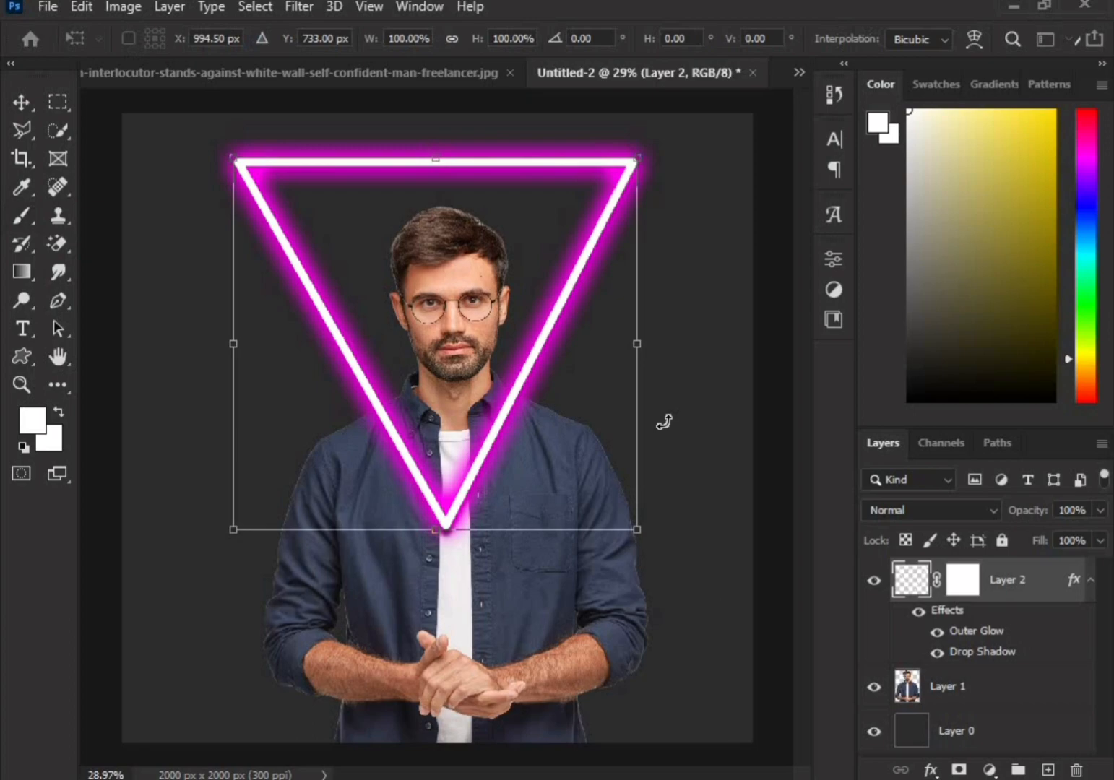
left_click_drag(662, 422, 686, 374)
left_click_drag(413, 363, 527, 470)
left_click_drag(600, 429, 544, 443)
left_click_drag(715, 321, 539, 143)
mouse_move(423, 458)
left_mouse_down()
mouse_move(427, 421)
mouse_move(417, 432)
mouse_move(441, 434)
mouse_move(428, 439)
left_mouse_up()
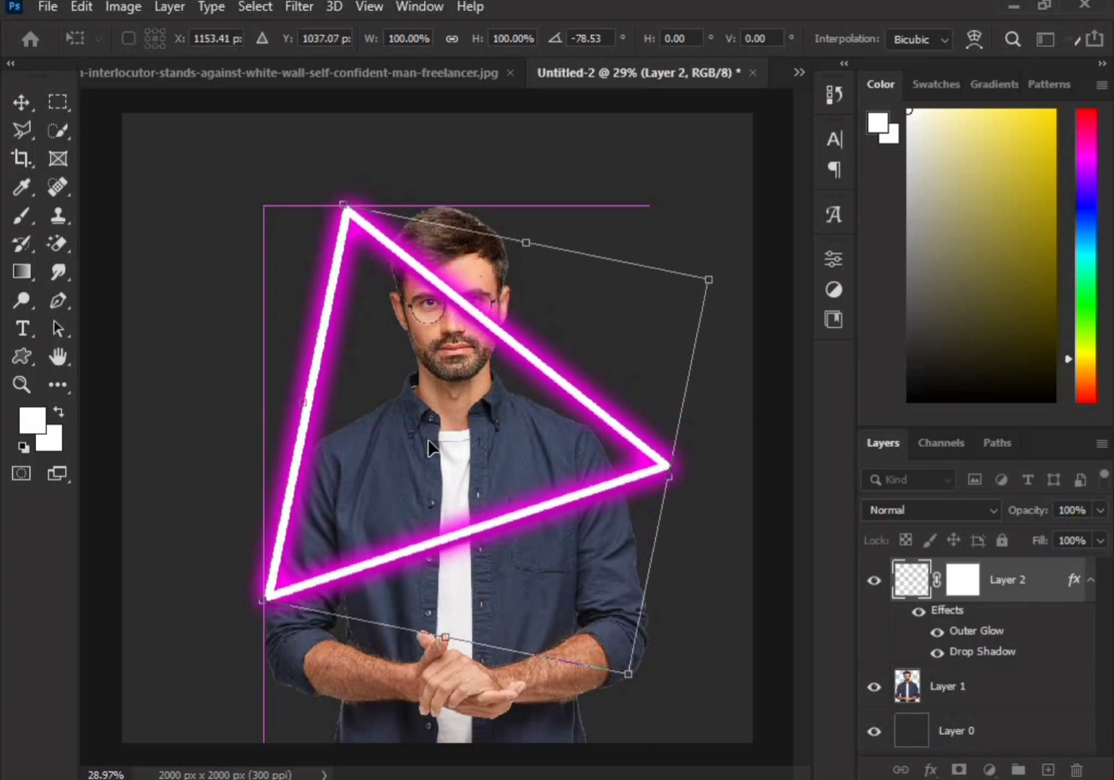
key("Return")
key("b")
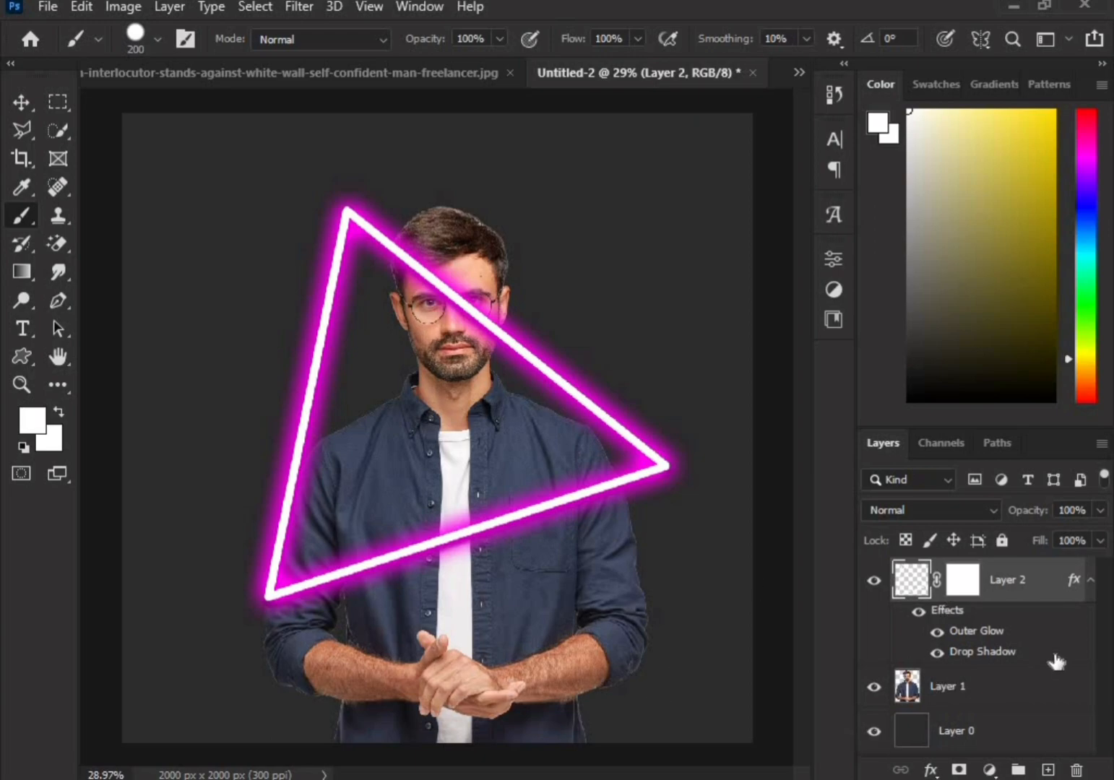
On Layer 2's mask, paint black over the neon line crossing the man's chest and the lower corner over his sleeve.
left_click(965, 589)
scroll(517, 497, "up", 3)
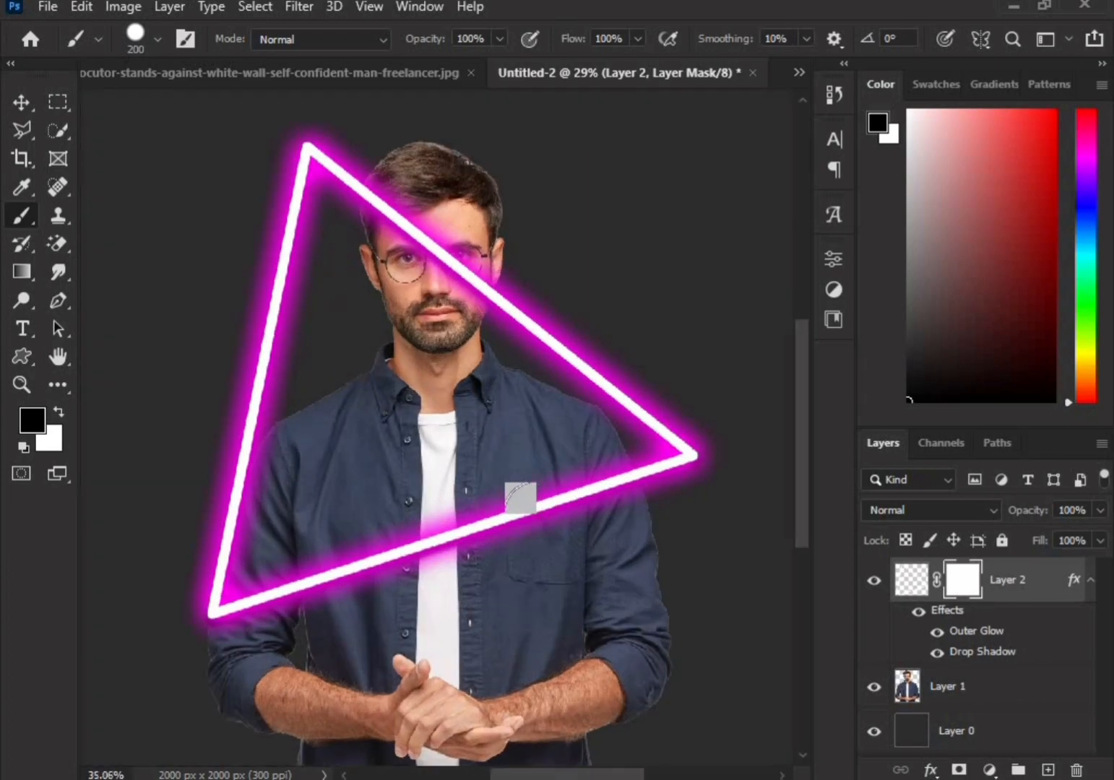
mouse_move(588, 472)
left_mouse_down()
mouse_move(448, 484)
mouse_move(325, 513)
mouse_move(180, 576)
left_mouse_up()
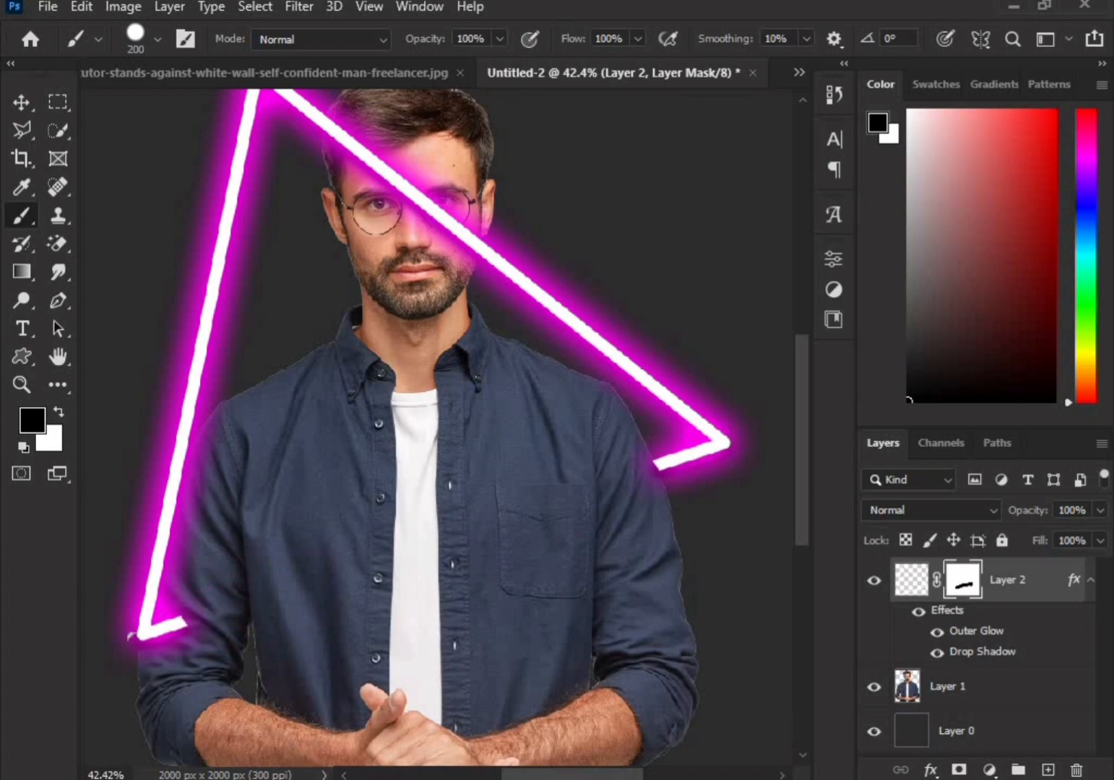
mouse_move(172, 603)
left_mouse_down()
mouse_move(143, 624)
mouse_move(135, 606)
mouse_move(154, 543)
left_mouse_up()
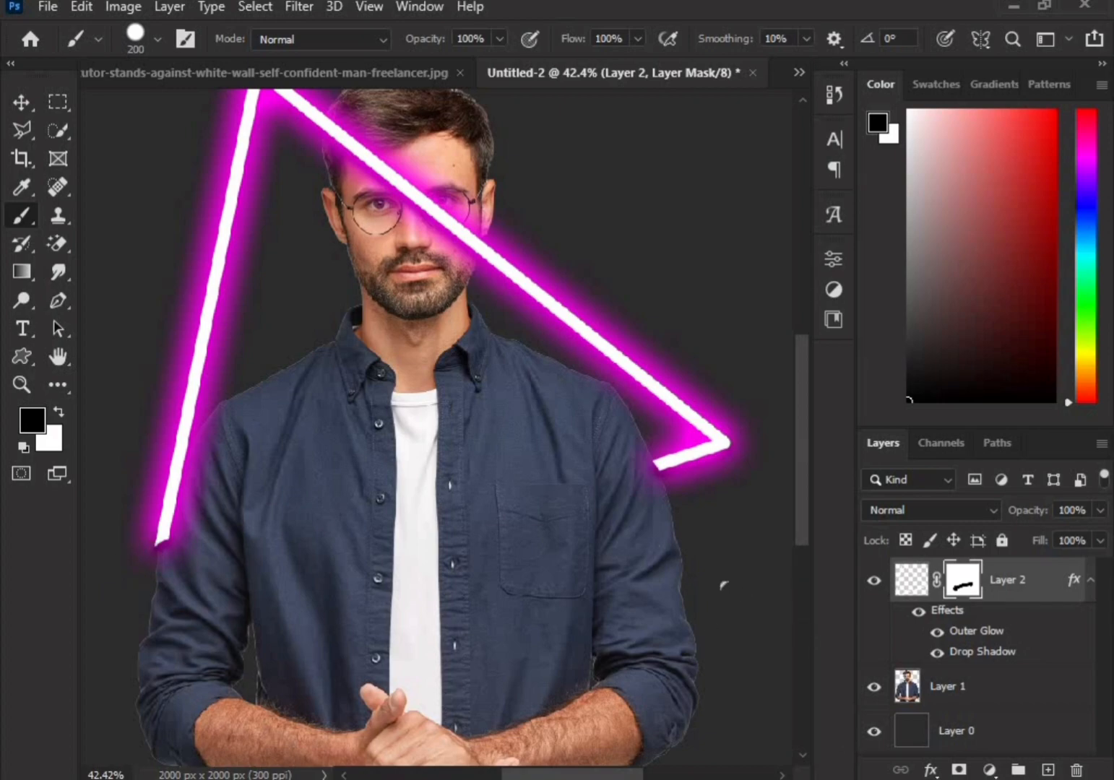
Move the neon triangle together with its mask horizontally to X 1186 px and apply the transform.
key("ctrl+t")
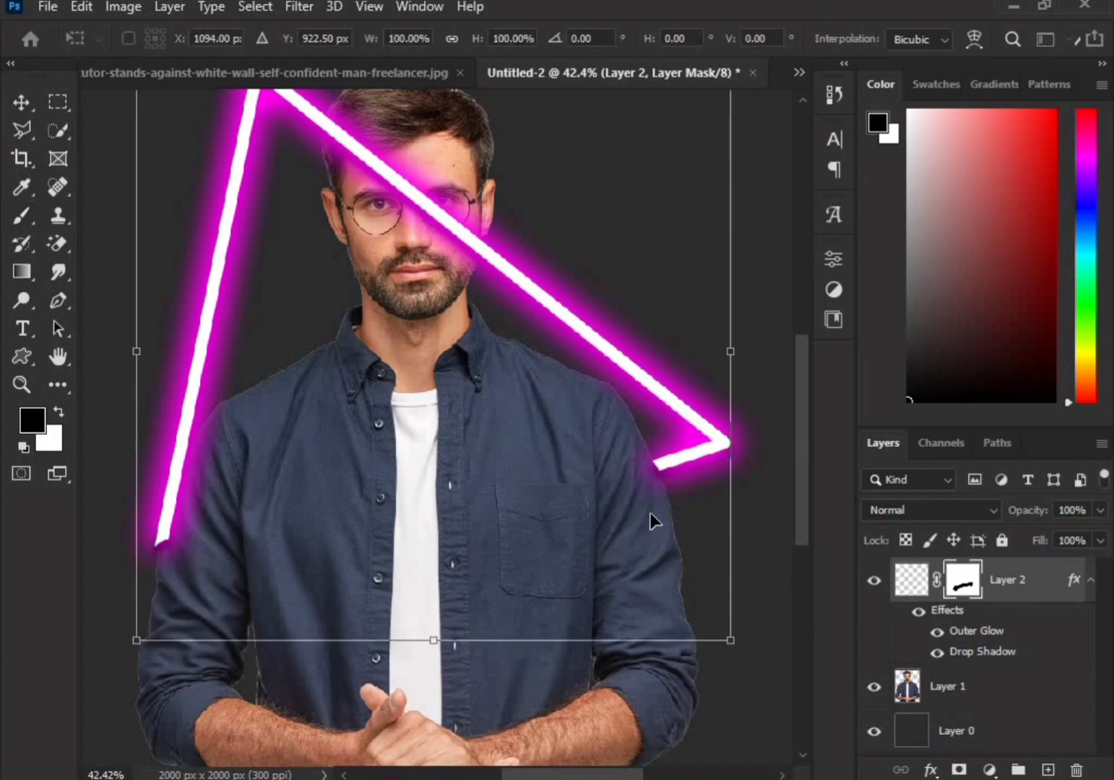
key("Right")
key("Right")
key("Right")
key("Right")
key("Right")
key("Right")
key("Right")
key("Right")
key("Right")
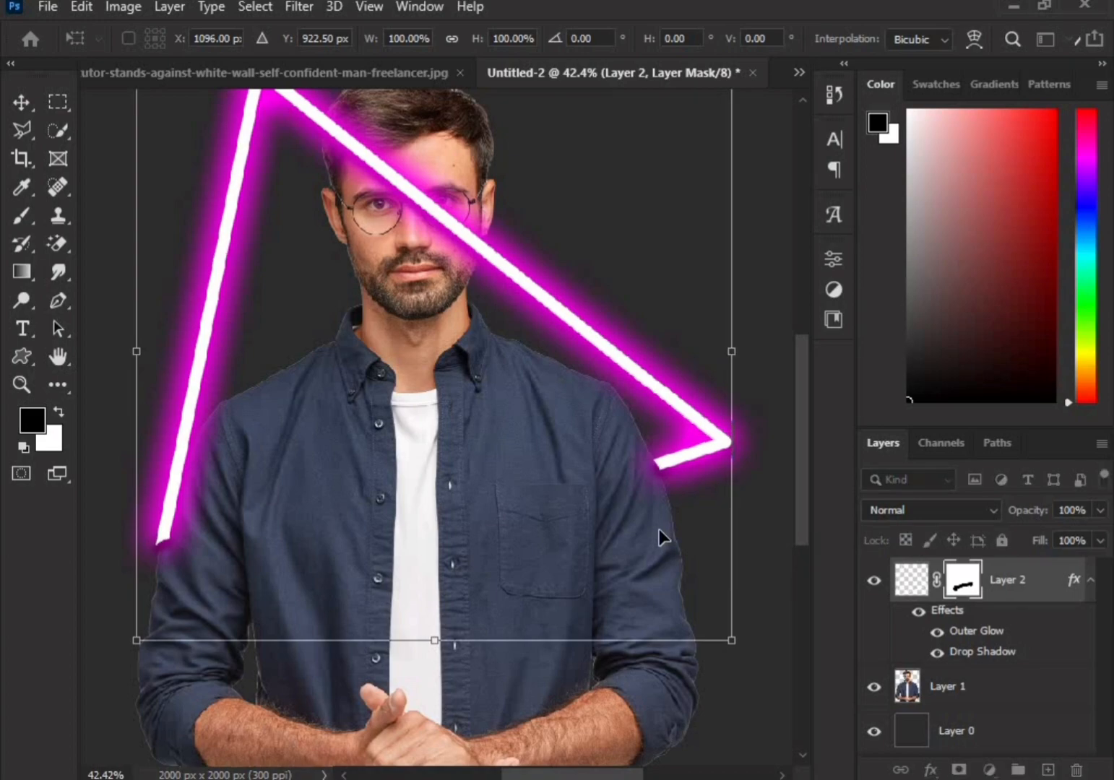
key("Right")
key("Right")
key("Right")
key("Right")
key("Right")
key("Right")
key("Right")
key("Right")
key("Right")
key("Right")
key("Right")
key("Right")
key("Right")
key("Right")
key("Right")
key("Right")
key("Right")
key("Right")
key("Right")
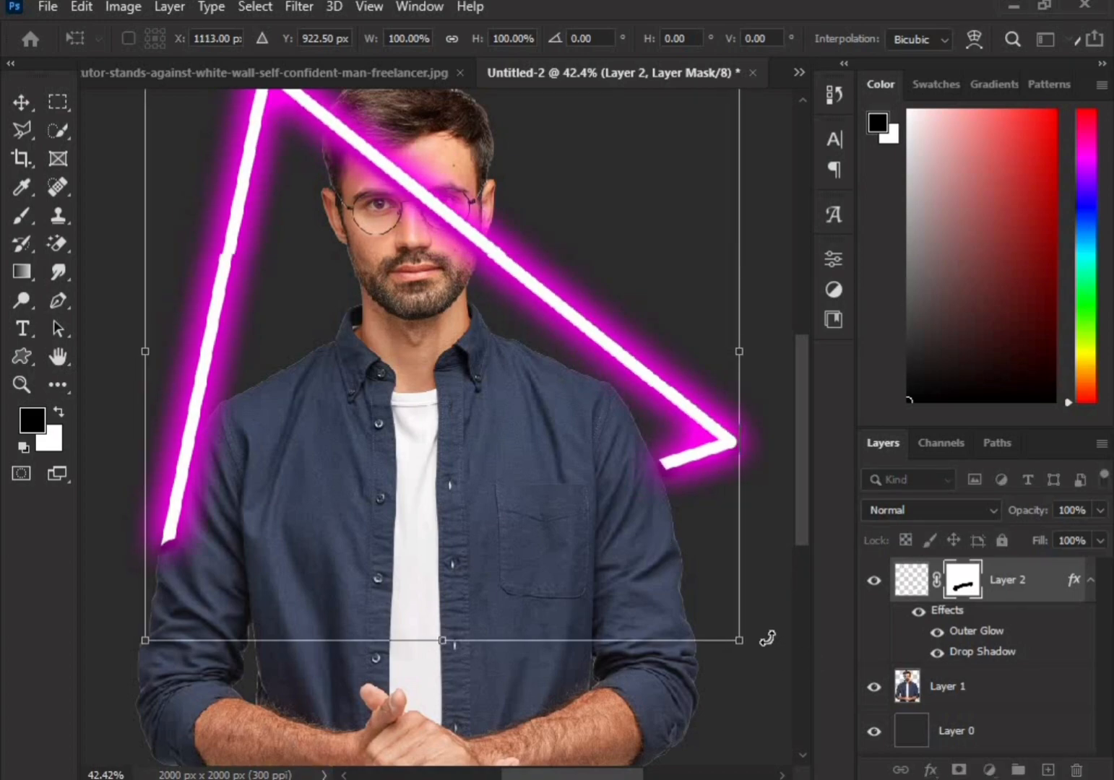
key("Right")
key("Right")
key("Right")
key("Right")
key("Right")
key("Right")
key("Right")
key("Right")
key("Right")
key("Right")
key("Right")
key("Right")
key("Right")
key("Right")
key("Right")
key("Right")
key("Right")
key("Right")
key("Right")
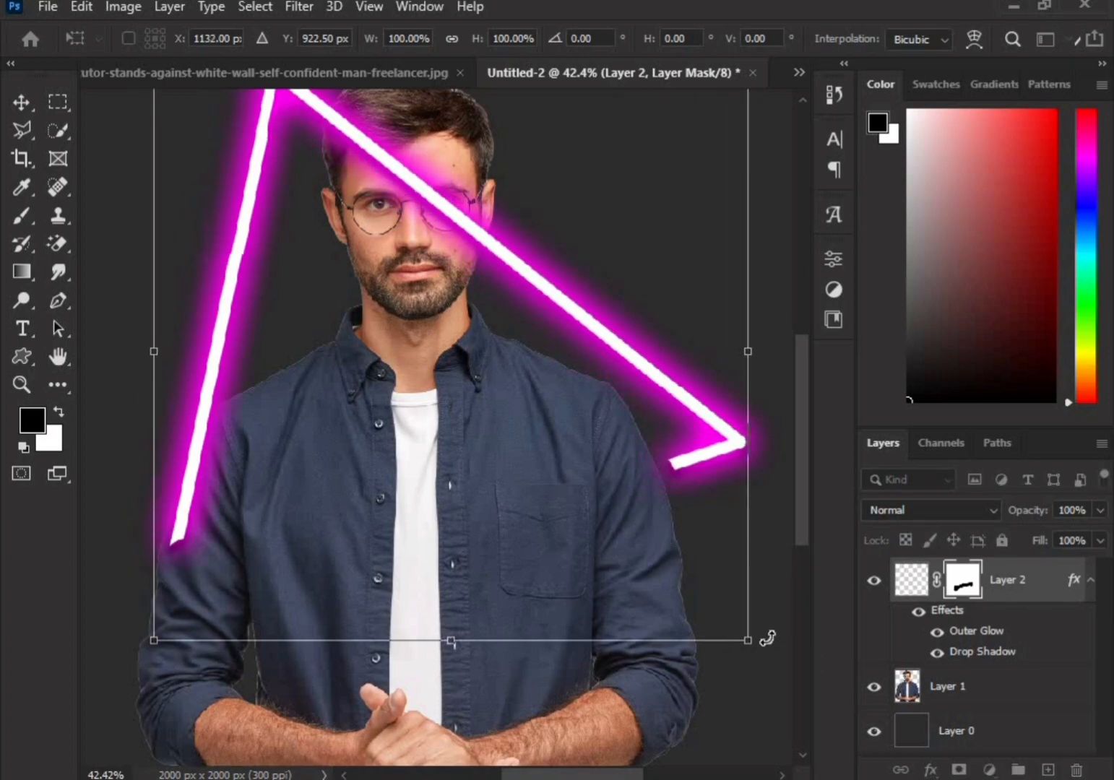
key("Right")
key("Right")
key("Right")
key("Right")
key("Right")
key("Right")
key("Right")
key("Right")
key("Right")
key("Right")
key("Right")
key("Right")
key("Right")
key("Right")
key("Right")
key("Right")
key("Right")
key("Right")
key("Right")
key("Right")
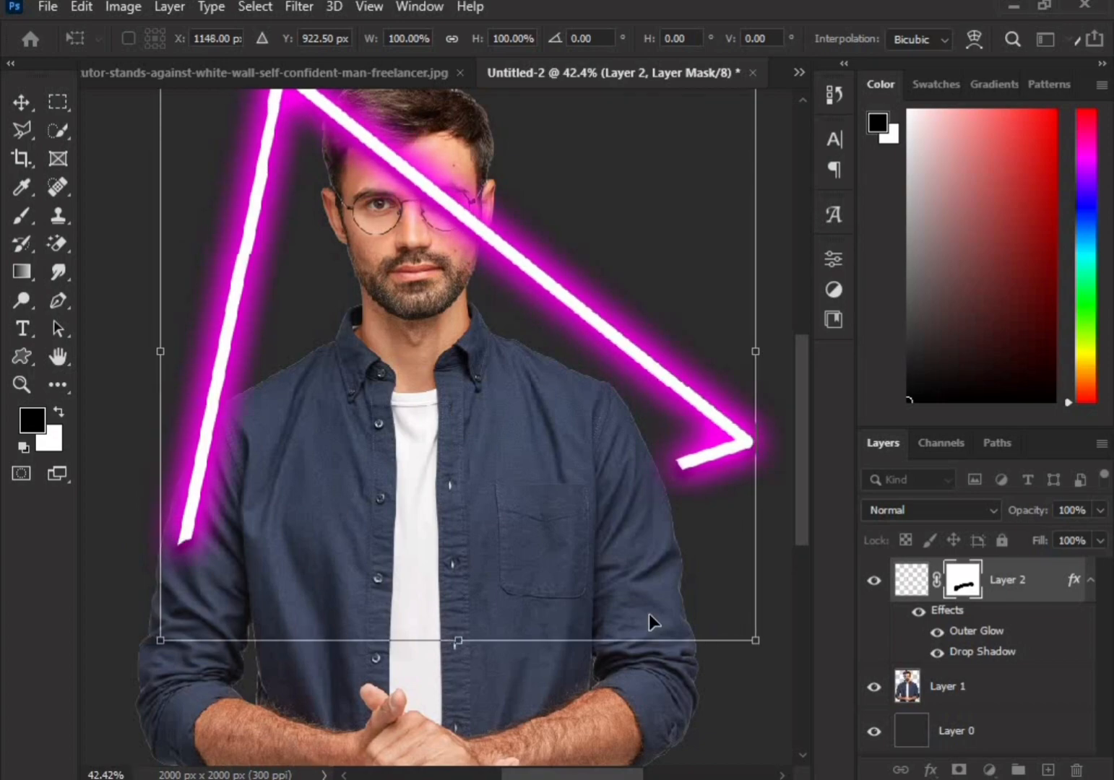
key("Right")
key("Right")
key("Right")
key("Right")
key("Right")
key("Right")
key("Right")
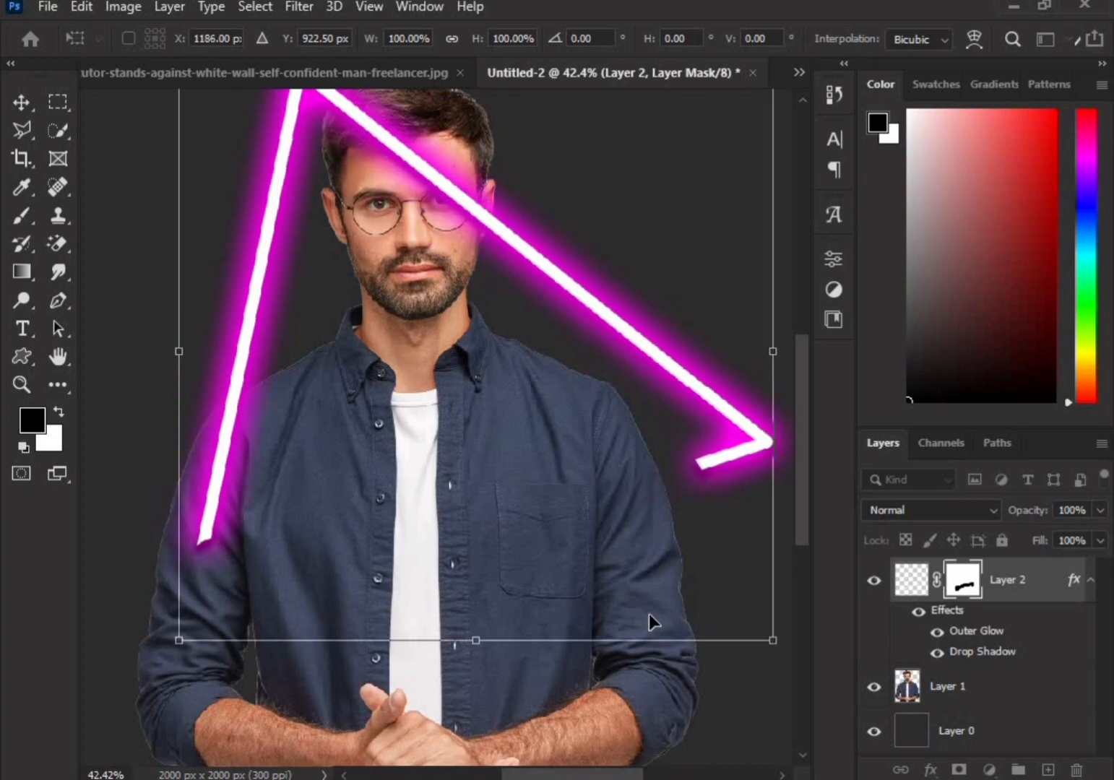
key("Return")
Mask out the steep neon line below the man's shoulder and refine the short line's cut at the opposite sleeve edge.
key("b")
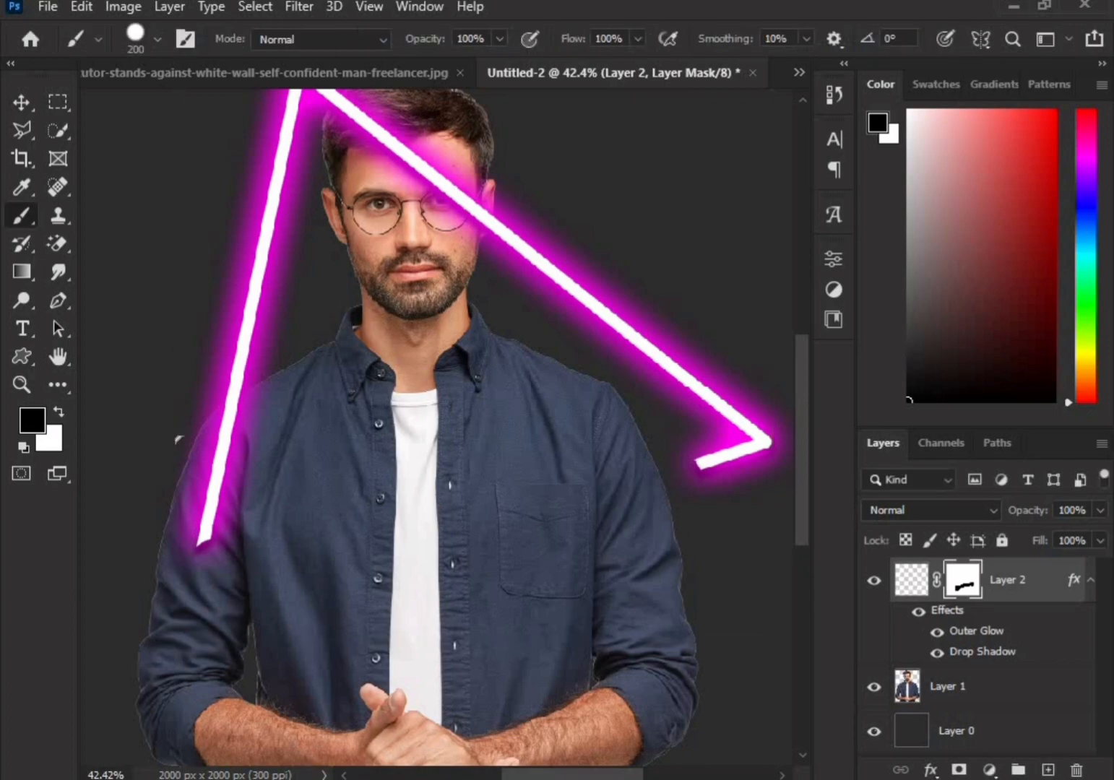
left_click_drag(233, 394, 190, 539)
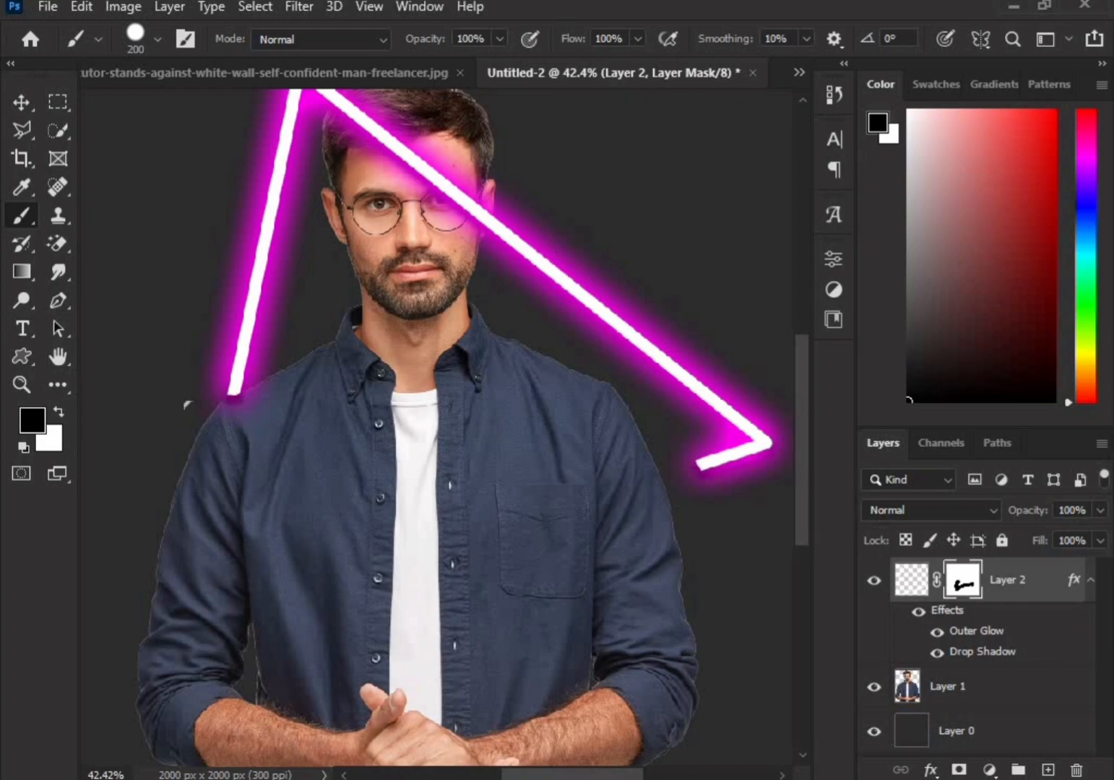
left_click(59, 412)
mouse_move(660, 482)
left_mouse_down()
mouse_move(634, 489)
mouse_move(652, 457)
mouse_move(629, 490)
left_mouse_up()
key("x")
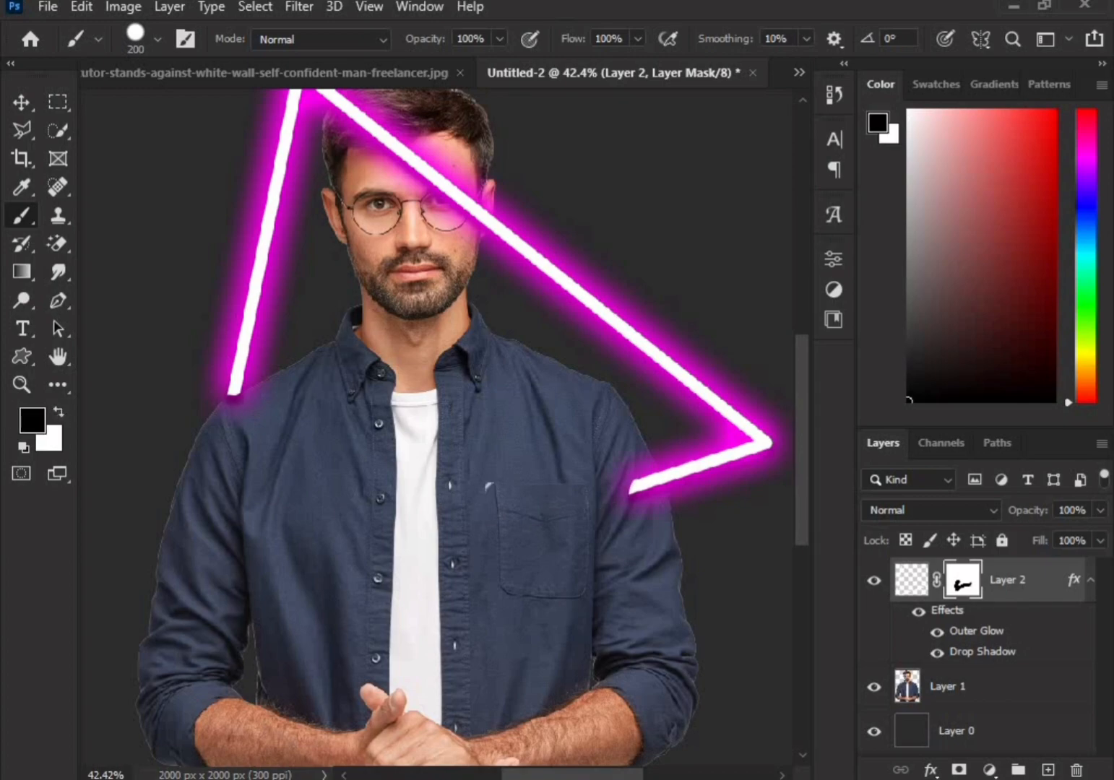
scroll(610, 481, "up", 1)
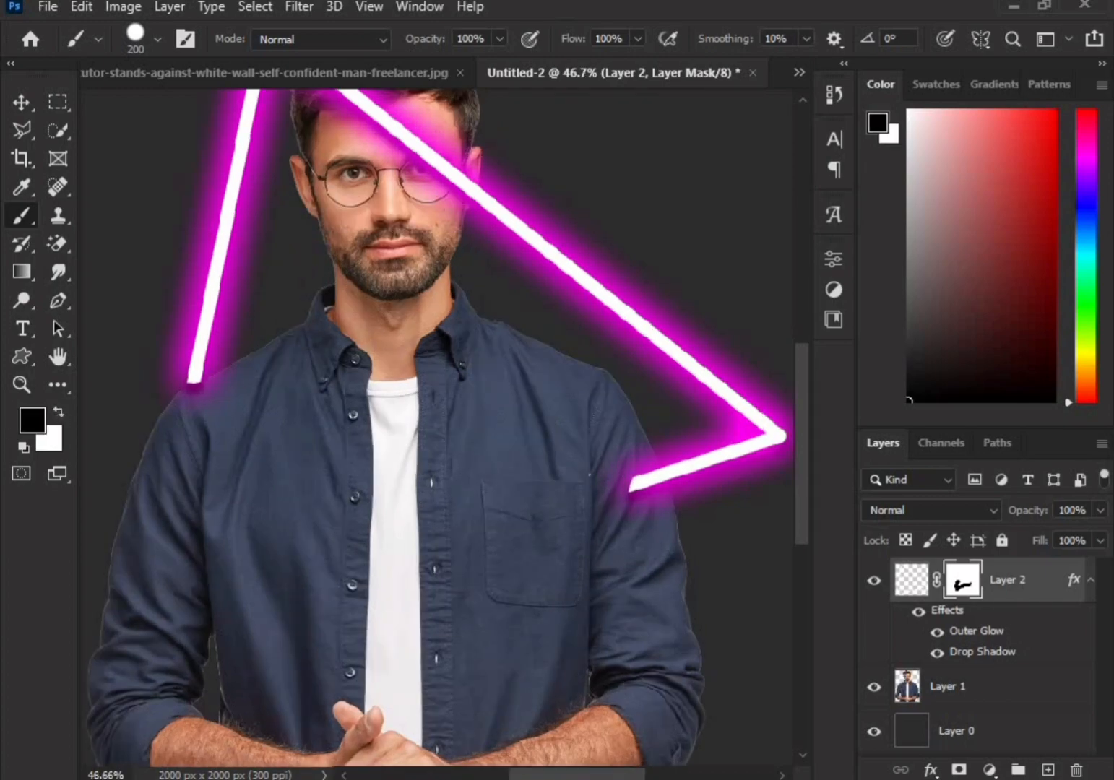
left_click_drag(631, 488, 661, 477)
Mask out the part of the long neon line that crosses the man's hair and face.
scroll(562, 486, "down", 5)
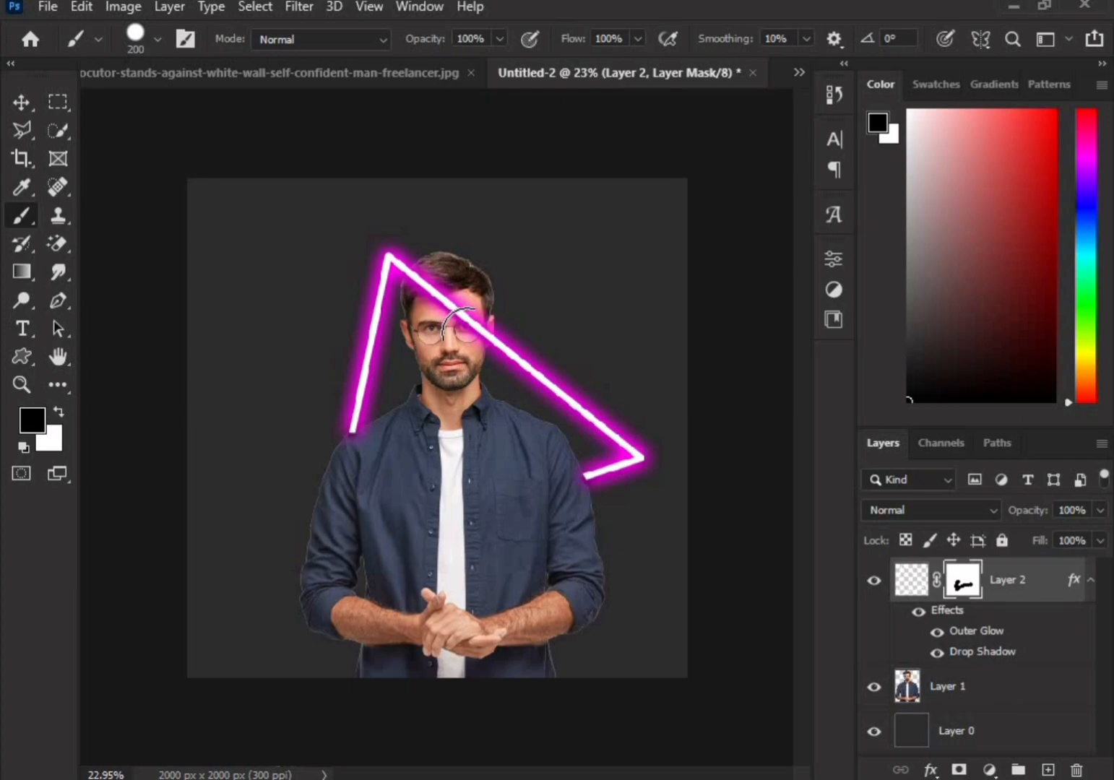
left_click_drag(413, 275, 468, 329)
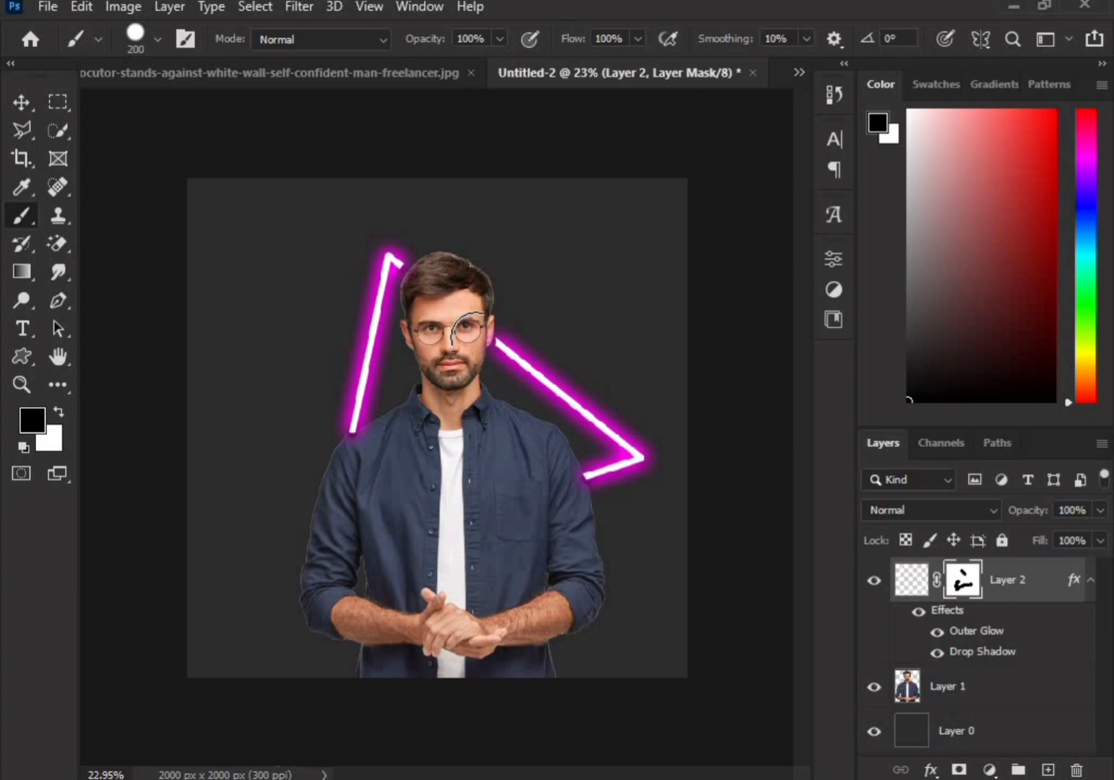
scroll(433, 189, "up", 5)
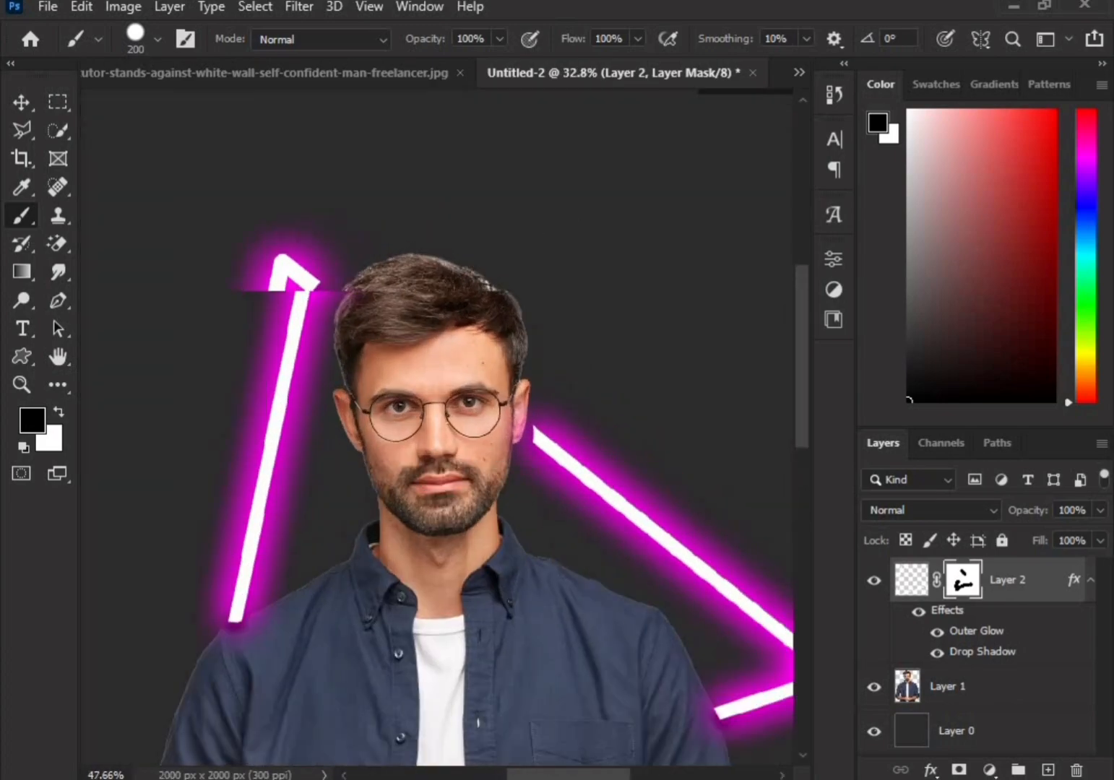
Reduce the brush to 45 px and paint white on the mask to restore the neon line up to the hair and ear.
left_click(59, 413)
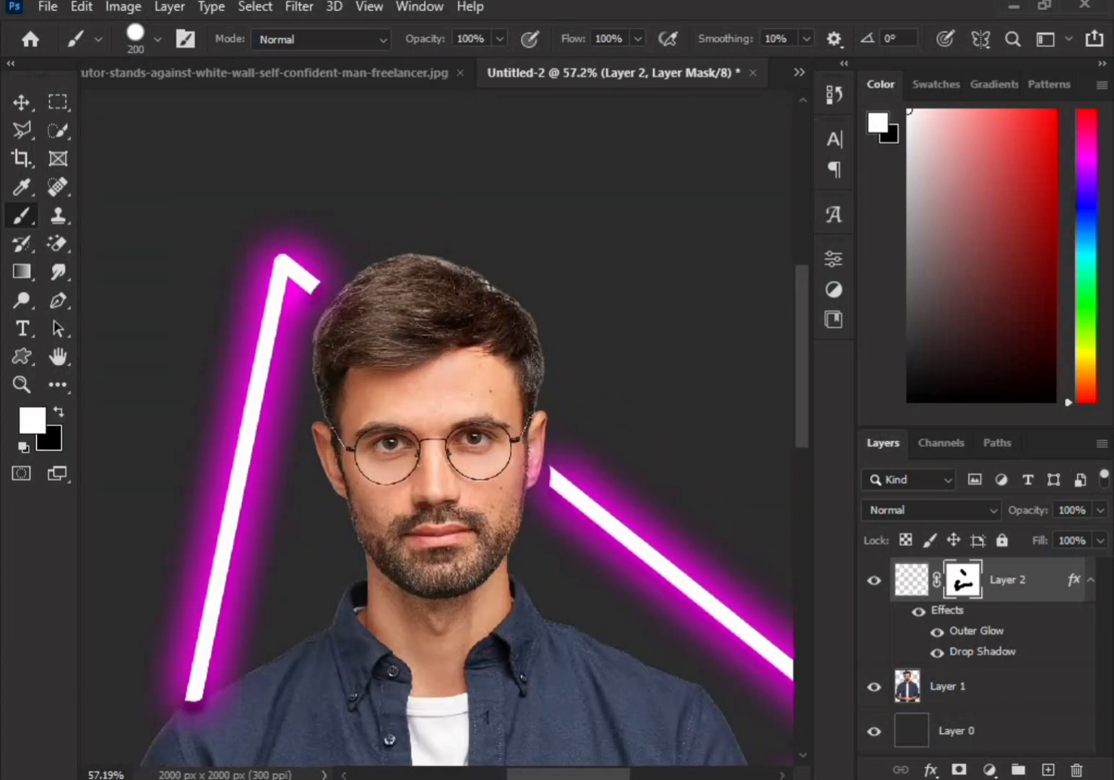
left_click_drag(318, 289, 408, 367)
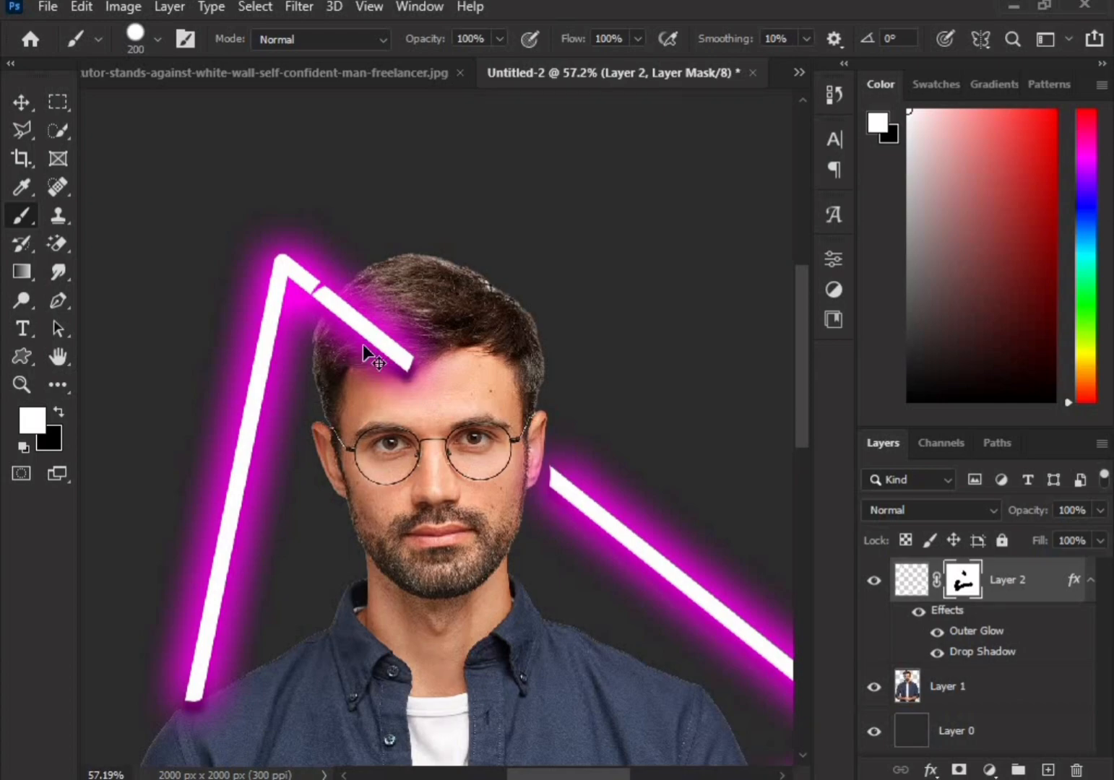
key("ctrl+z")
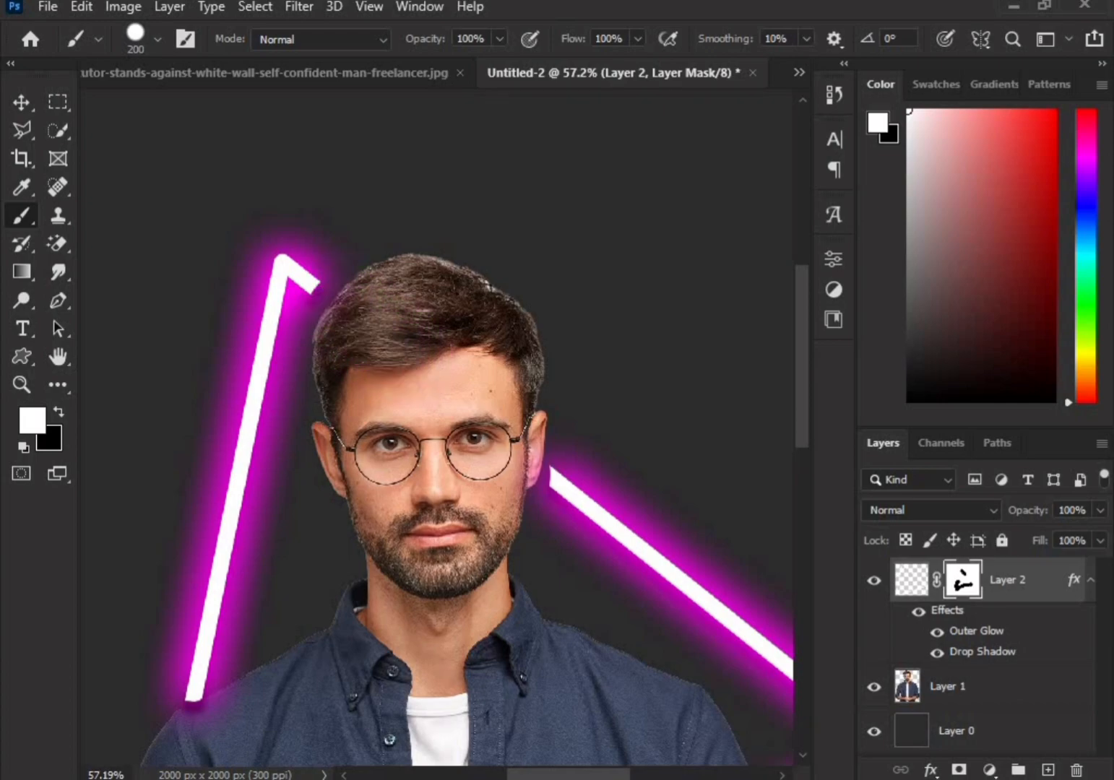
key("bracketleft")
key("bracketleft")
key("bracketleft")
key("bracketleft")
key("bracketleft")
key("bracketleft")
key("bracketleft")
scroll(330, 297, "up", 4)
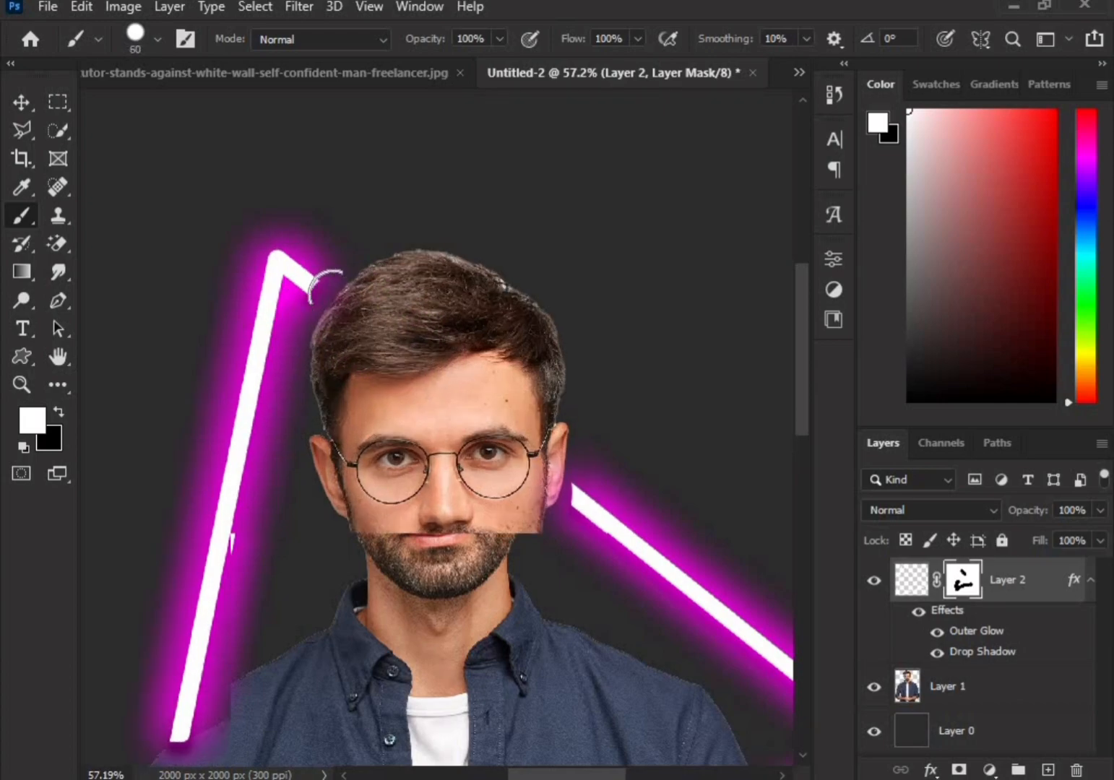
scroll(313, 289, "up", 2)
key("bracketleft")
key("bracketleft")
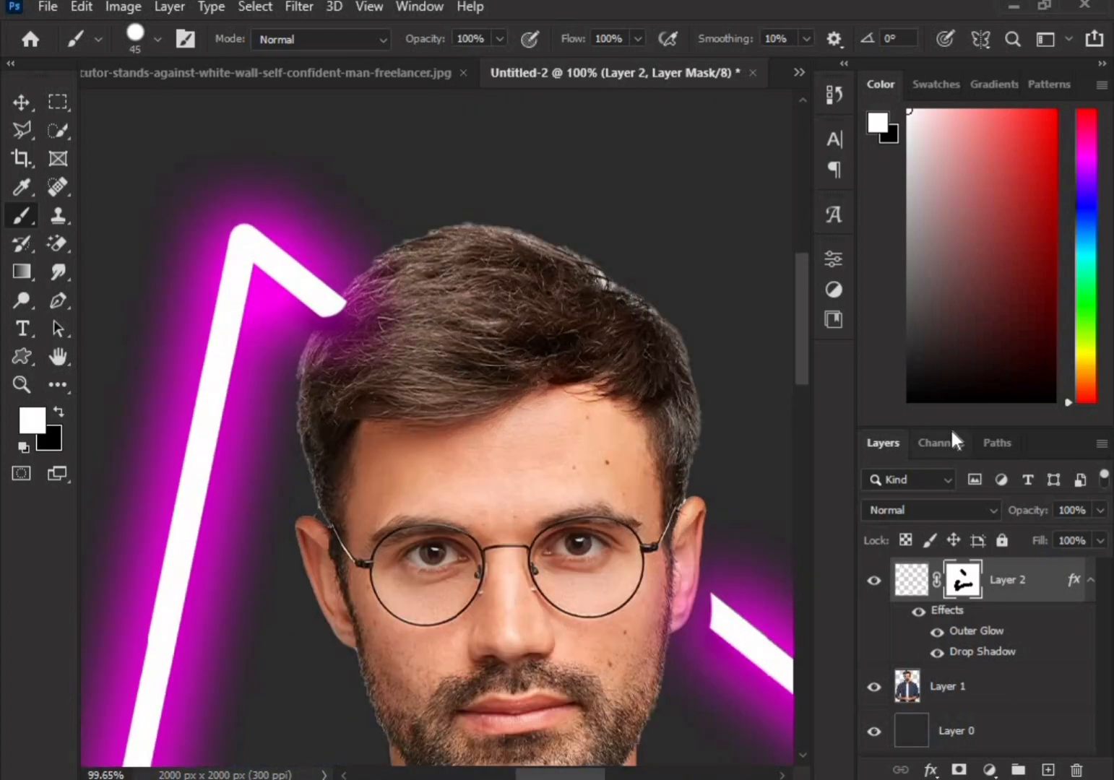
left_click(333, 296)
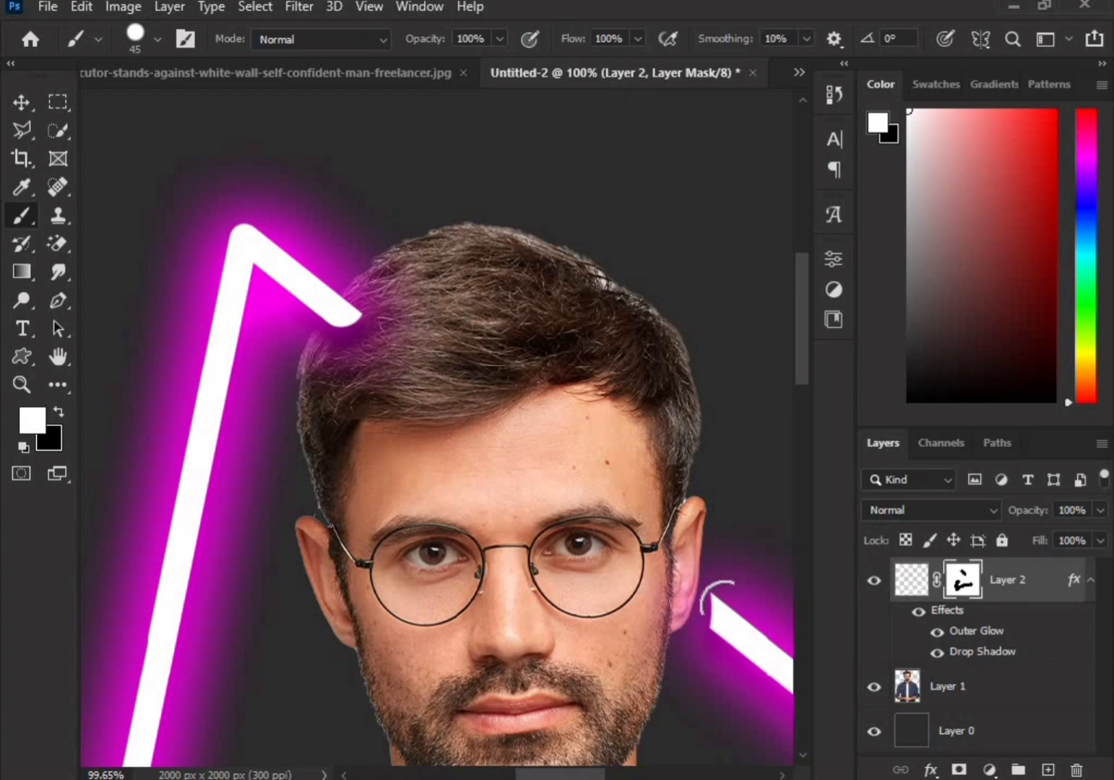
mouse_move(719, 597)
left_mouse_down()
mouse_move(671, 590)
mouse_move(691, 559)
mouse_move(678, 576)
mouse_move(688, 553)
left_mouse_up()
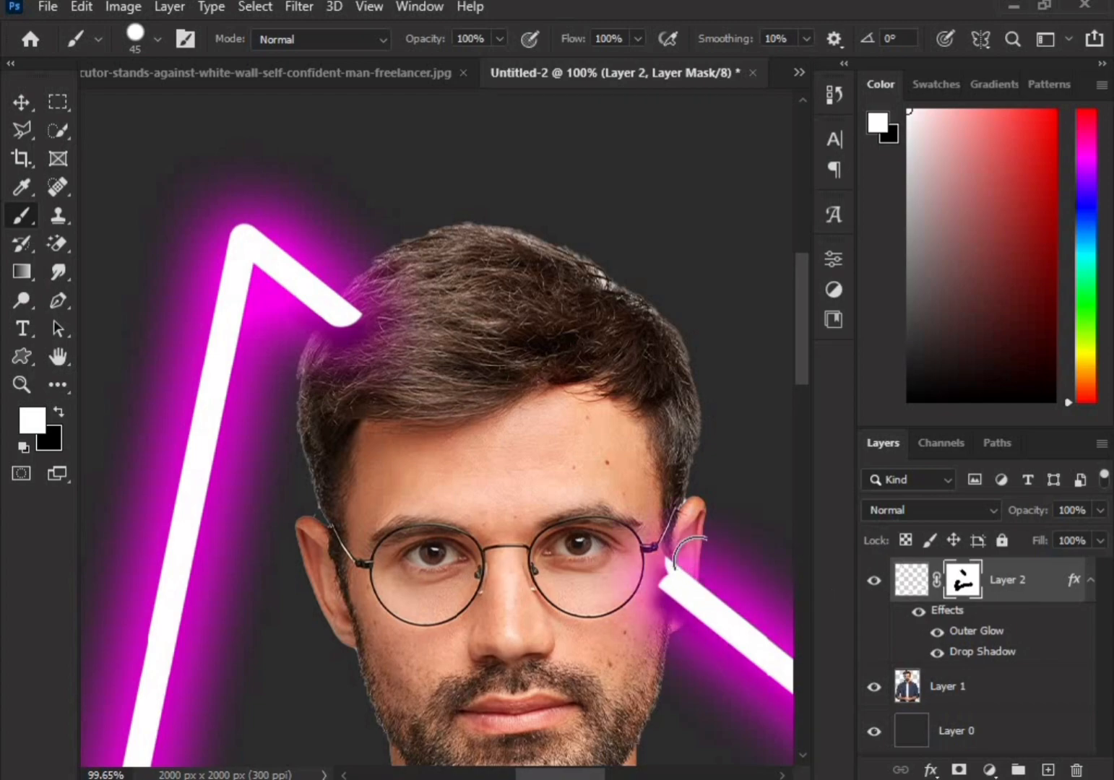
Paint black on the neon line's mask to trim its end on the man's cheek back toward the ear.
key("x")
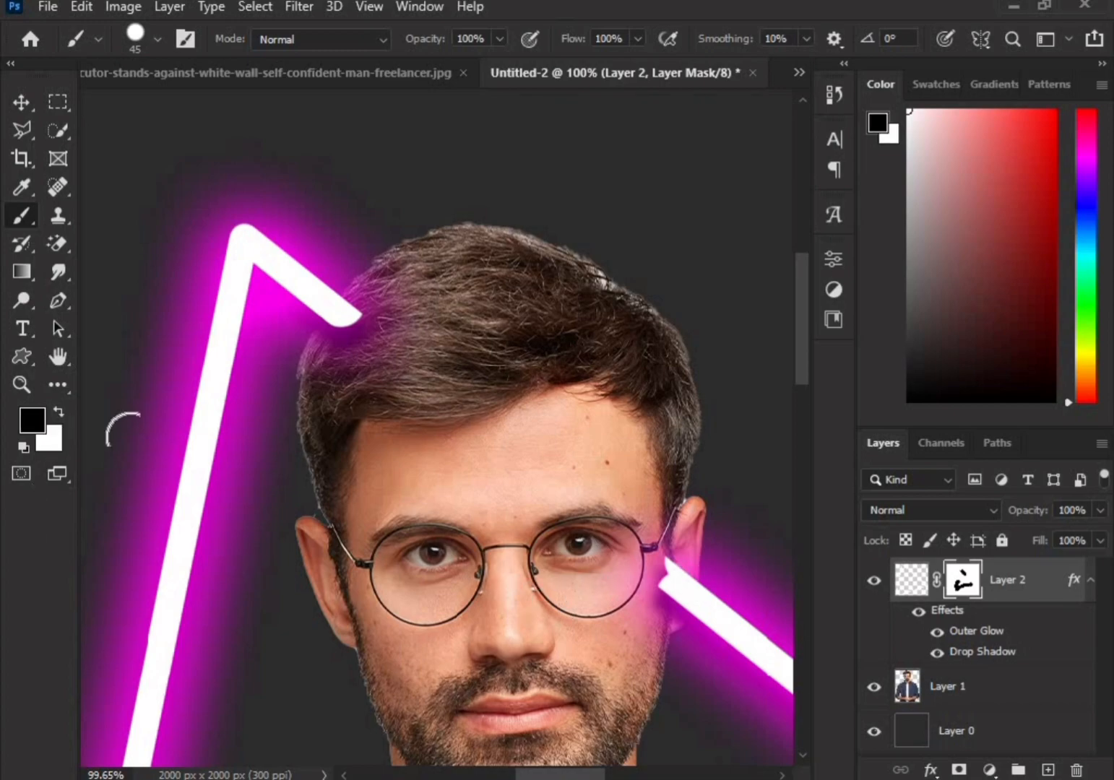
scroll(601, 524, "up", 3)
scroll(693, 615, "up", 1)
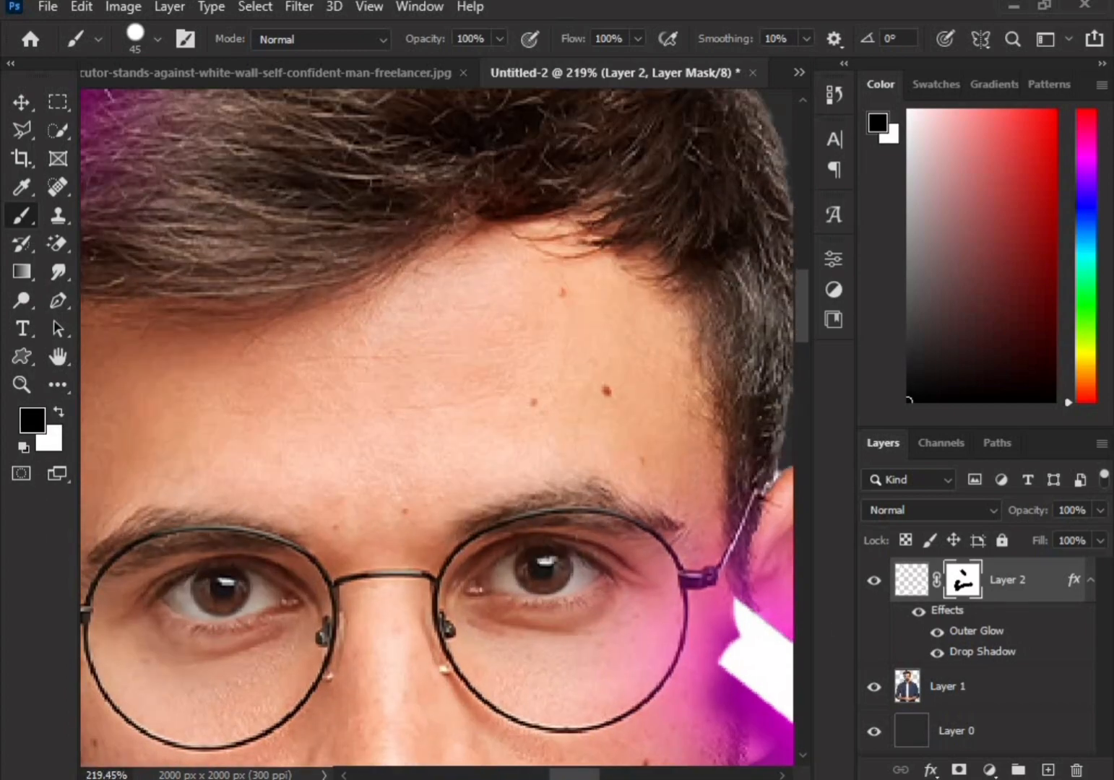
left_click_drag(692, 614, 712, 683)
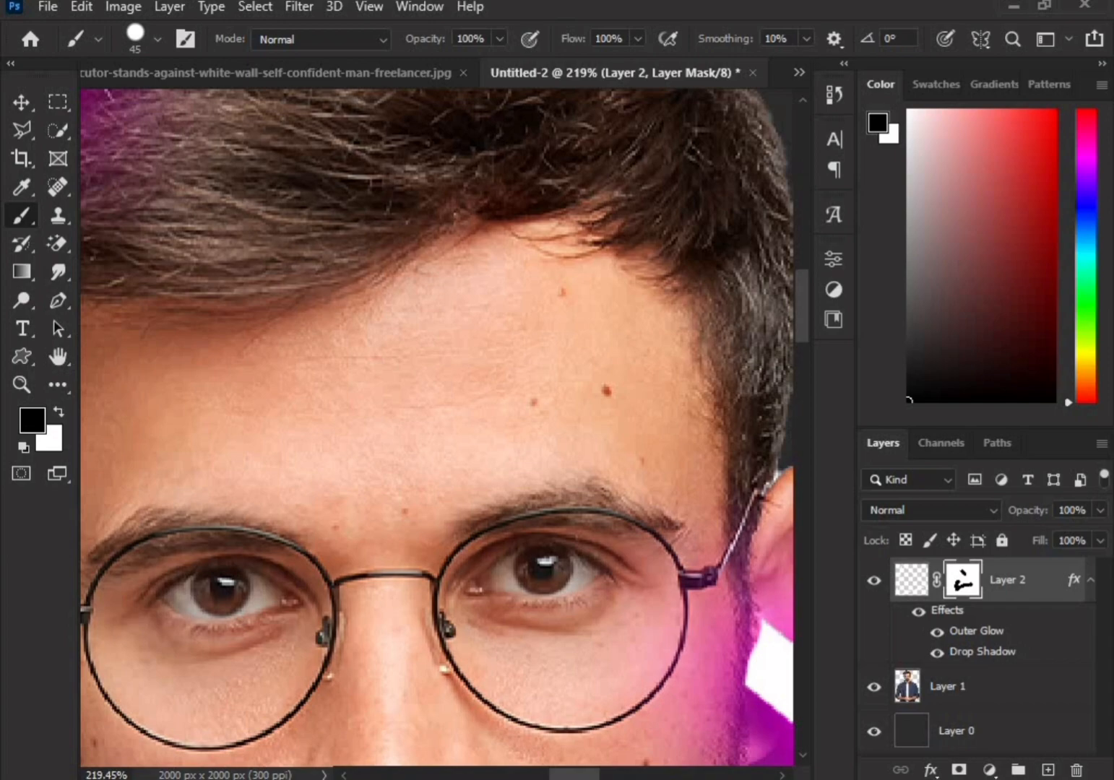
left_click_drag(760, 622, 755, 672)
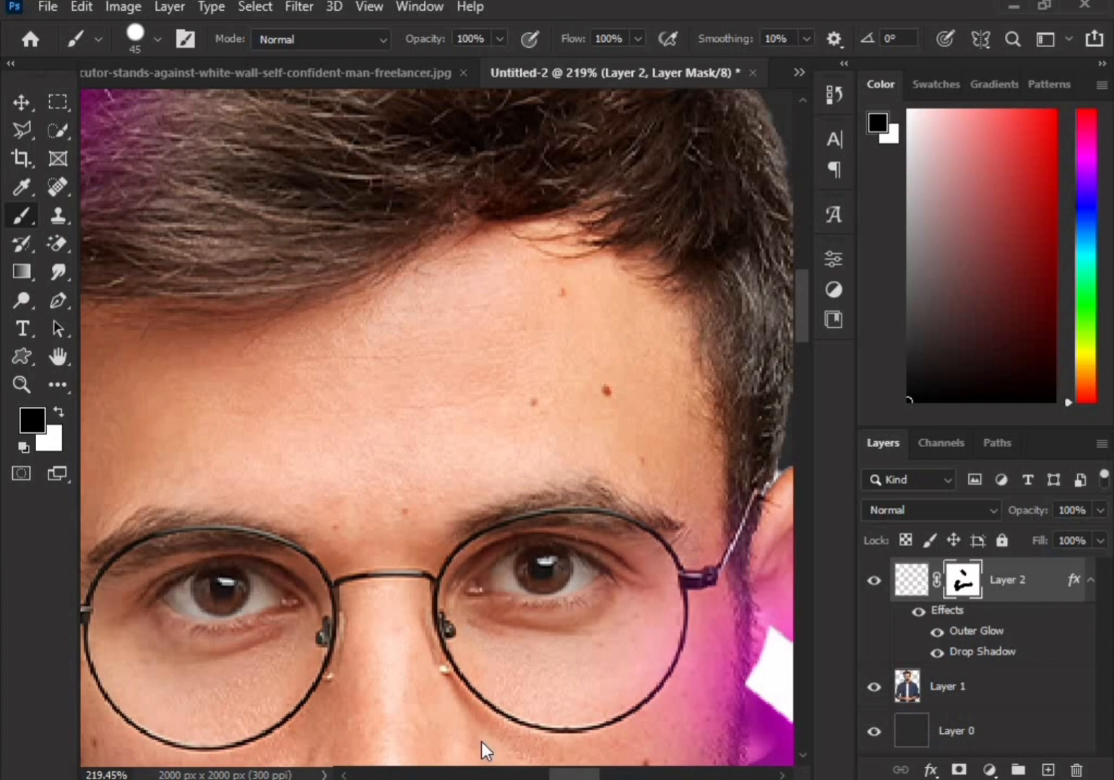
left_click(53, 414)
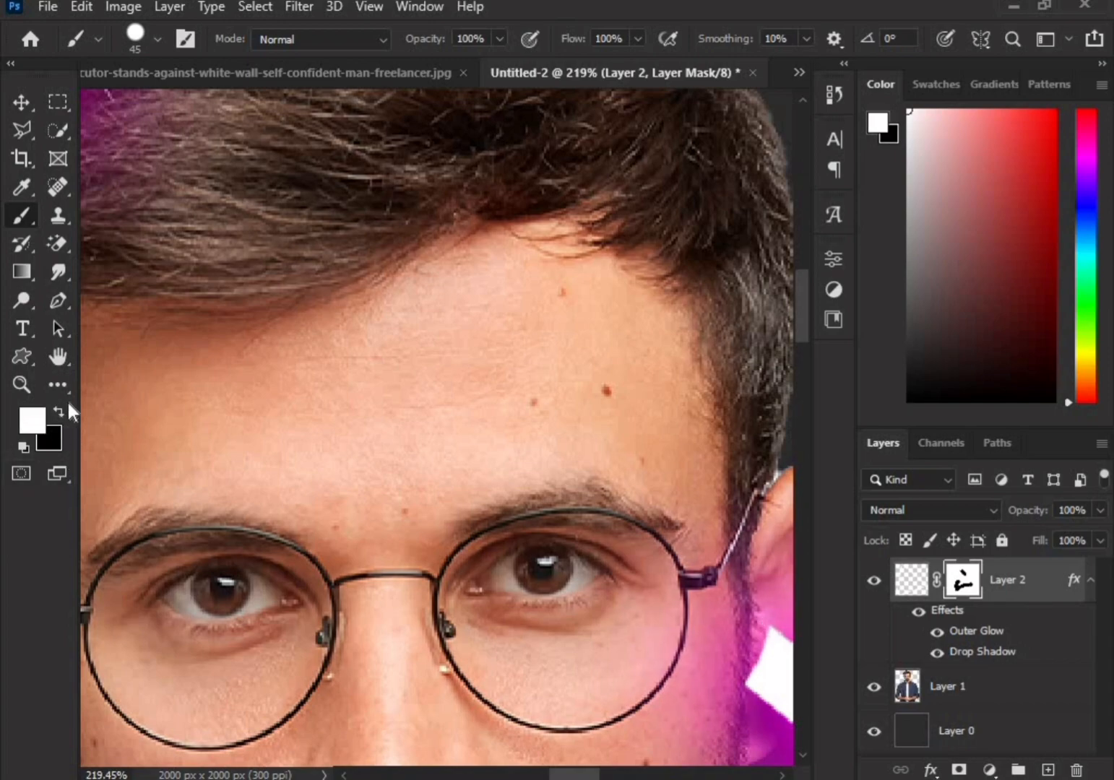
key("x")
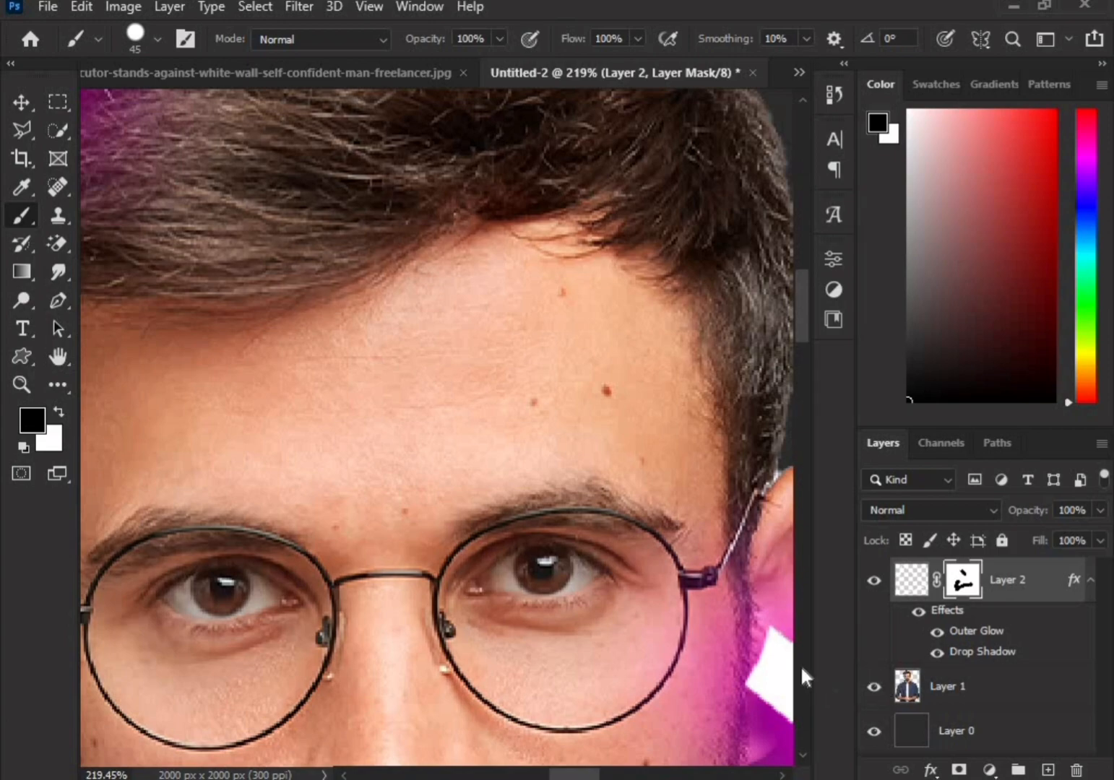
left_click_drag(767, 640, 774, 709)
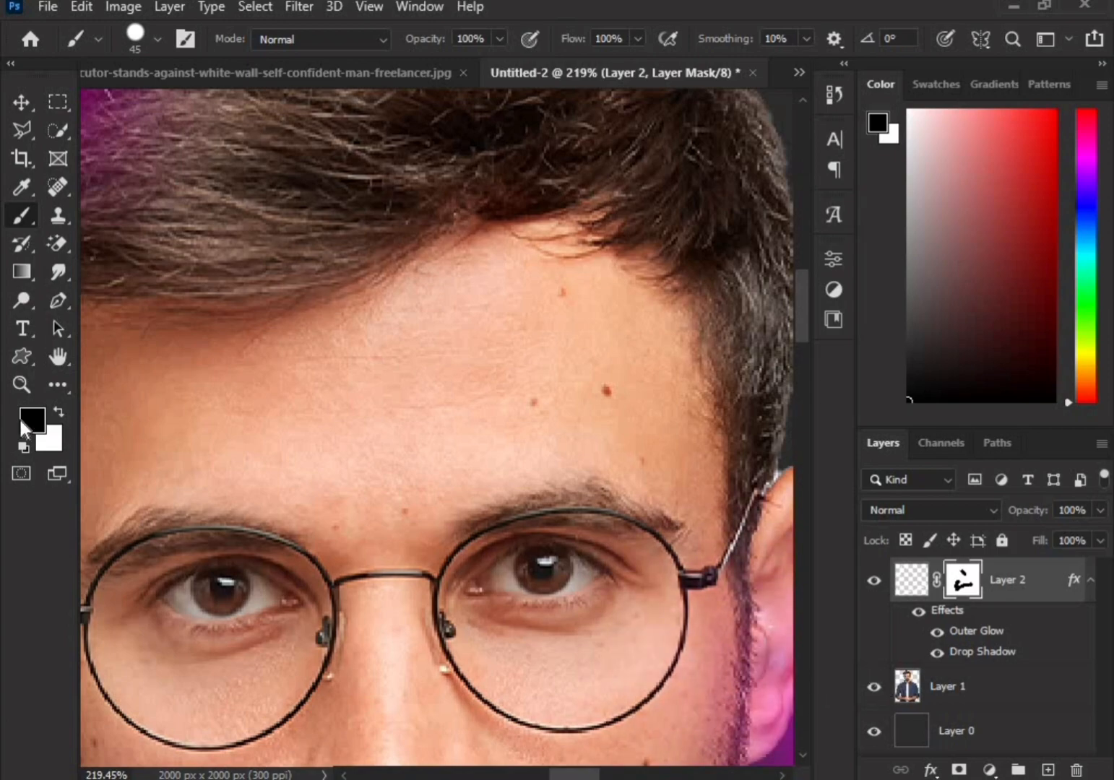
key("ctrl+z")
Paint white on the mask to restore the end of the long neon line beside the man's ear.
left_click(61, 415)
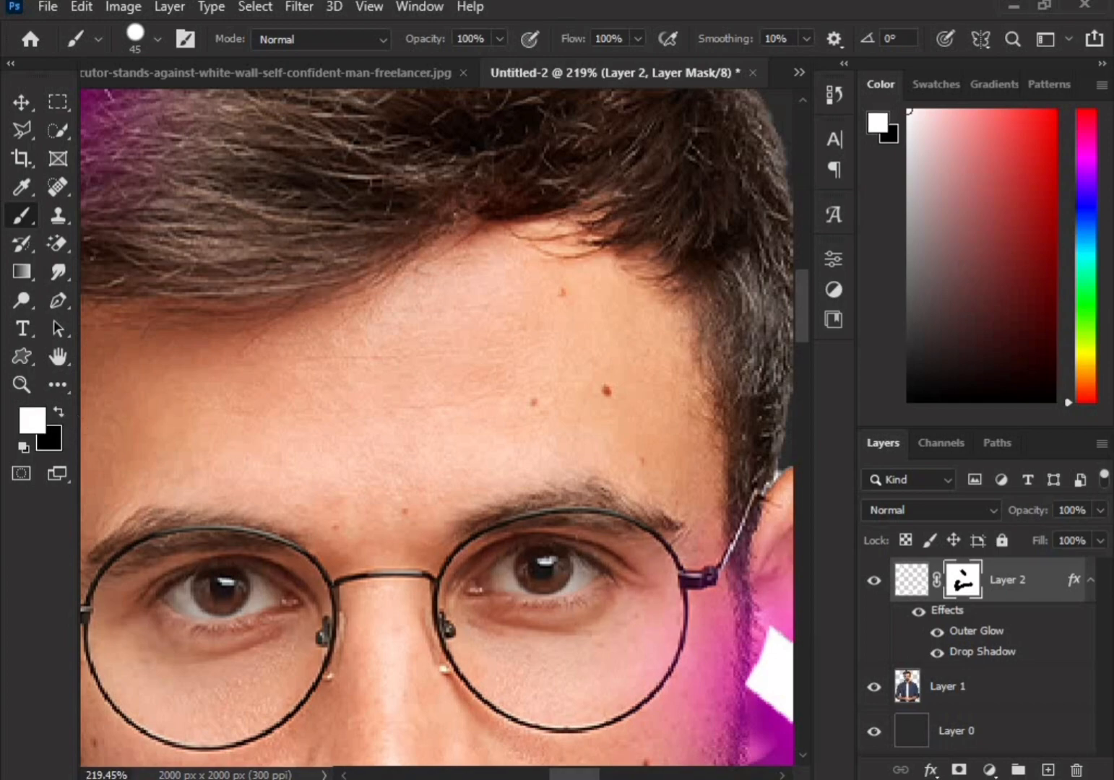
left_click(746, 652)
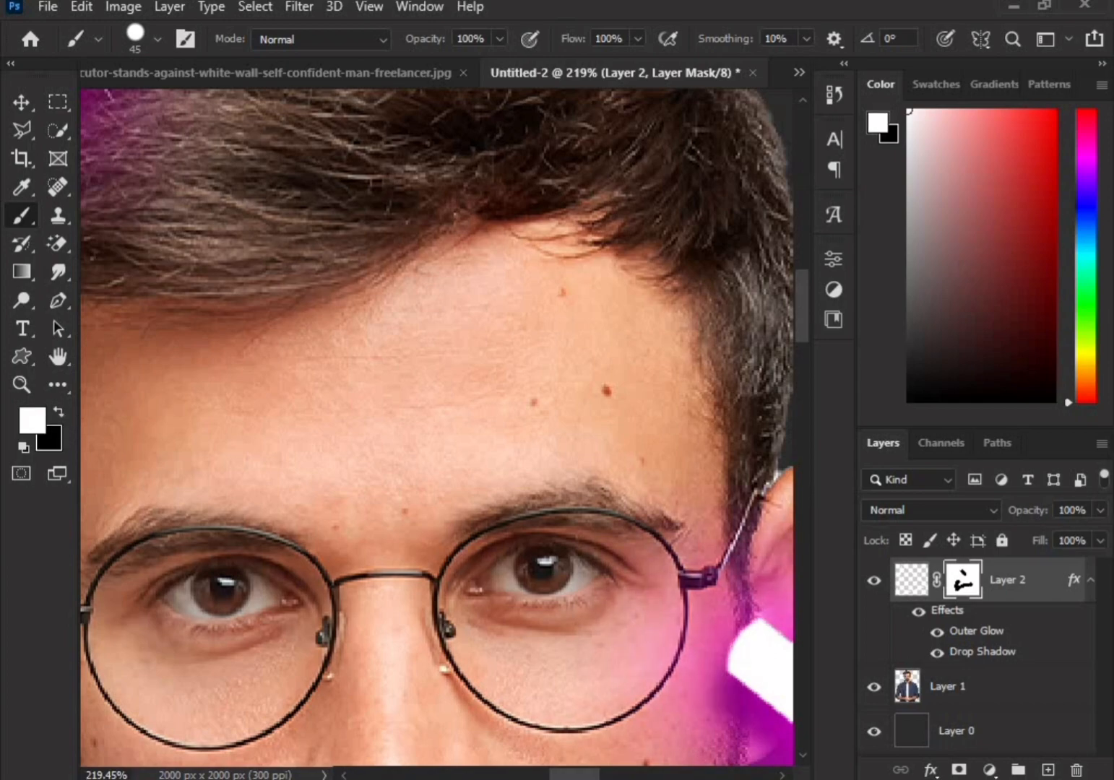
left_click(758, 611)
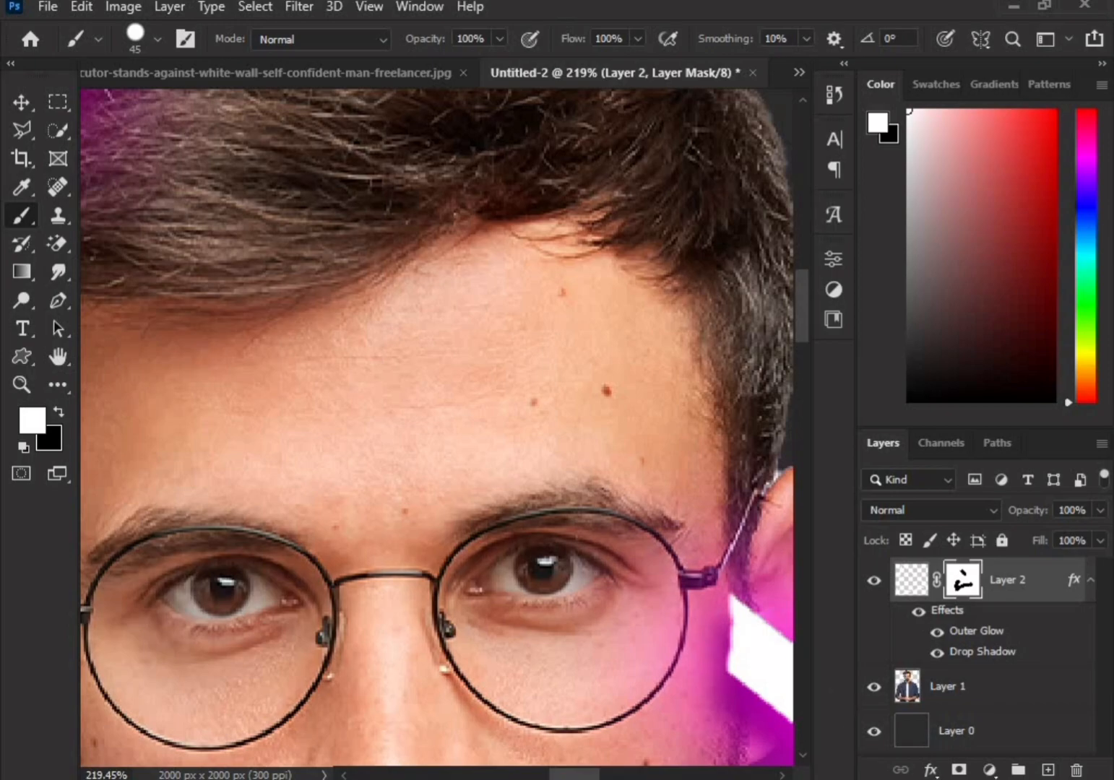
scroll(806, 696, "down", 8)
scroll(805, 693, "down", 6)
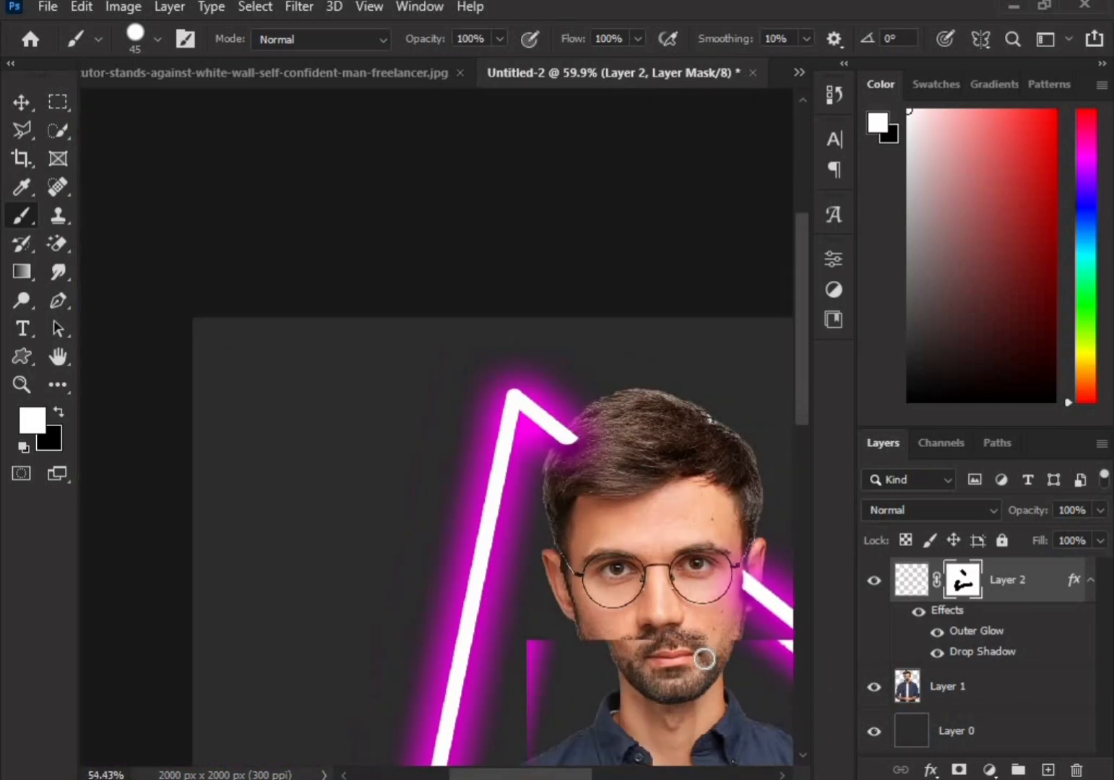
scroll(562, 564, "up", 2)
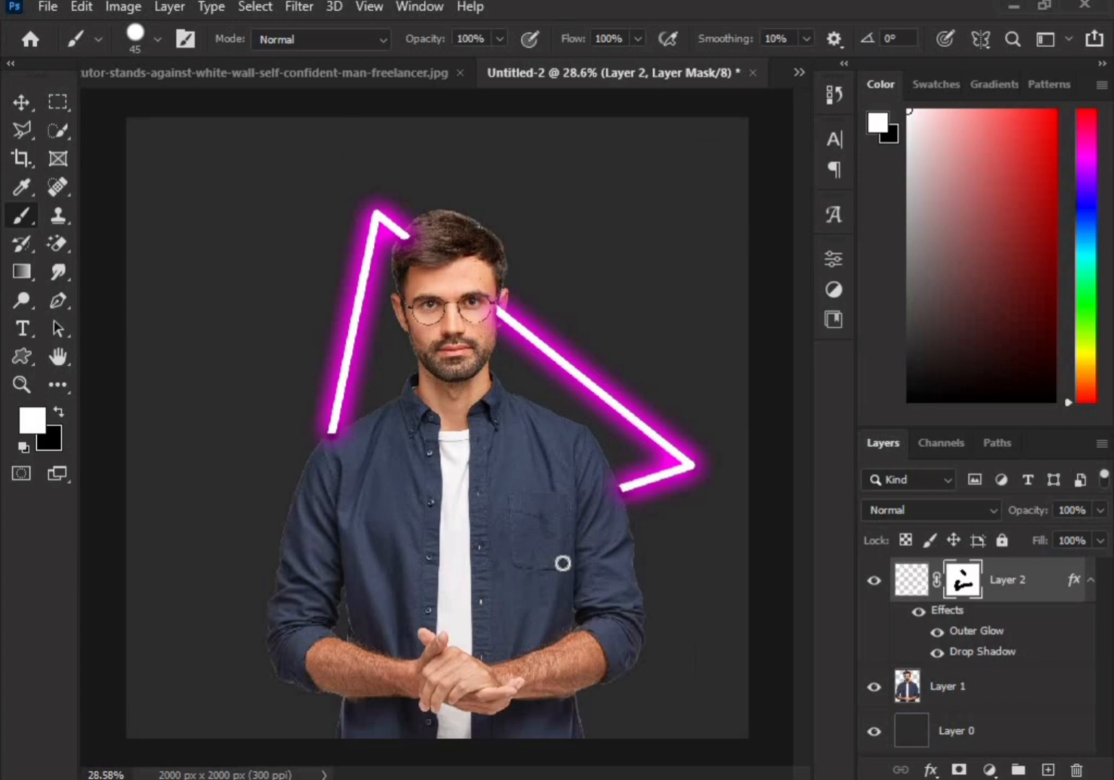
Add a Hue/Saturation adjustment layer above the man's Layer 1 and set its hue to -35.
left_click(973, 707)
left_click(989, 769)
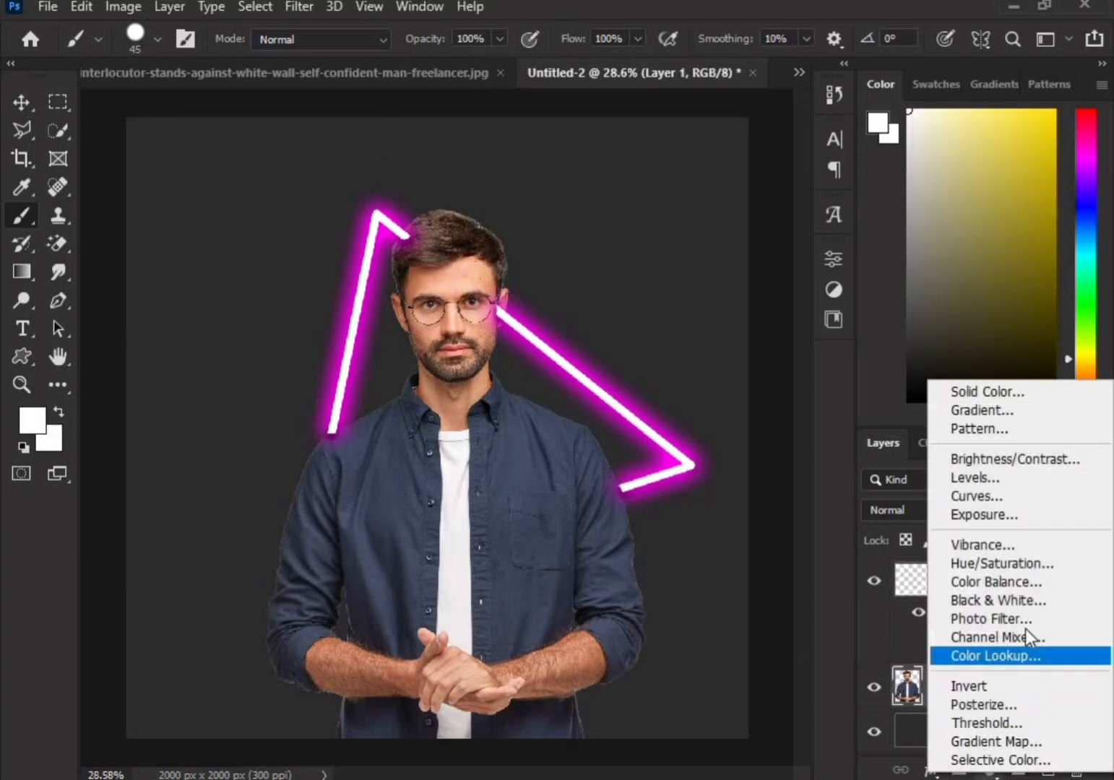
left_click(1030, 557)
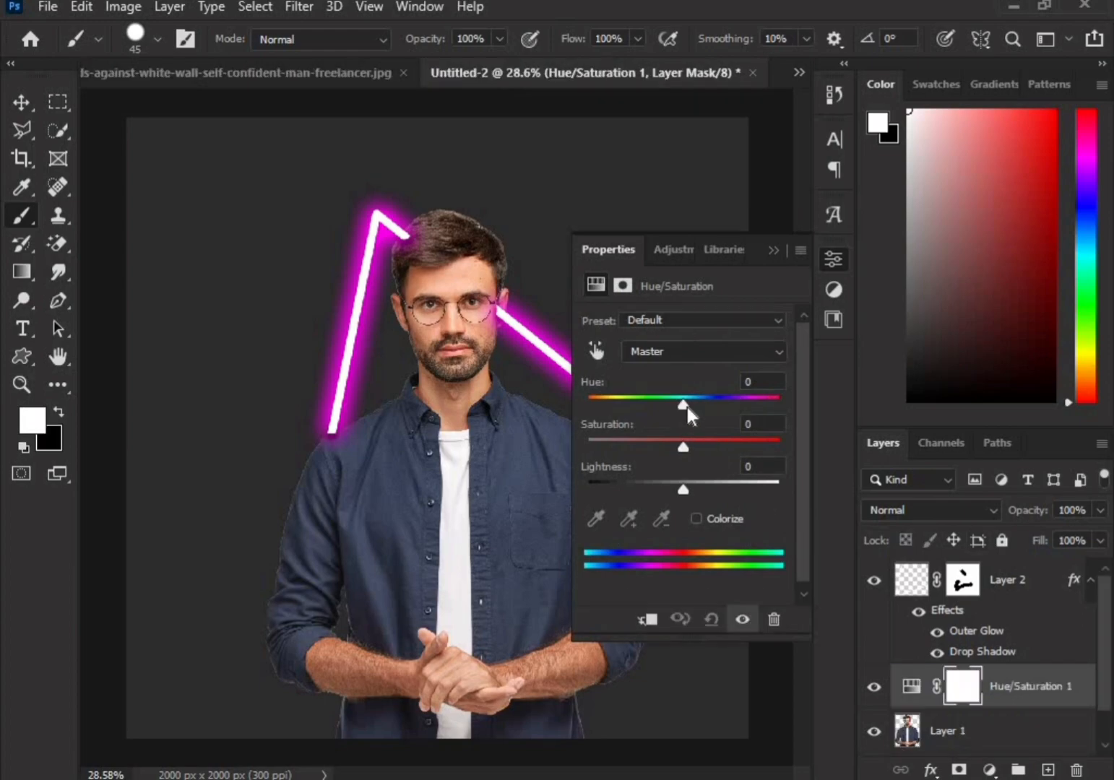
left_click(687, 406)
left_click_drag(675, 408, 650, 409)
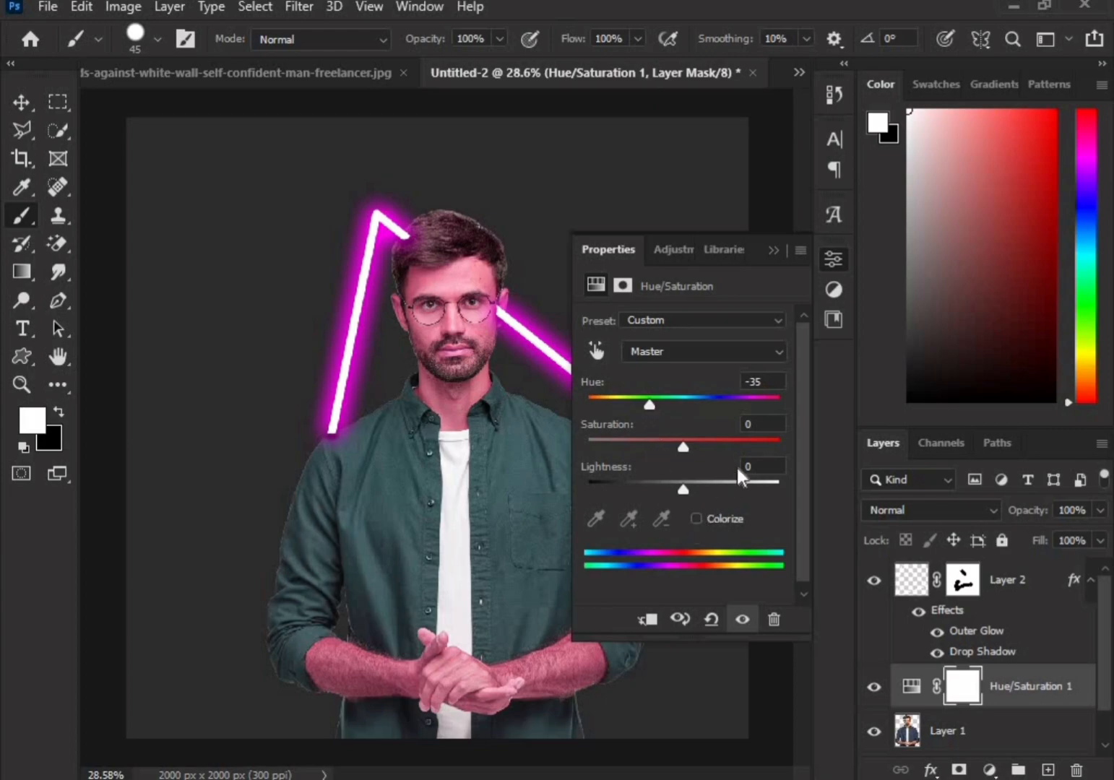
left_click(774, 250)
Add a Hue/Saturation adjustment above background Layer 0, enable Colorize, set the hue to 329 and raise the saturation for a purple tint.
scroll(936, 645, "down", 1)
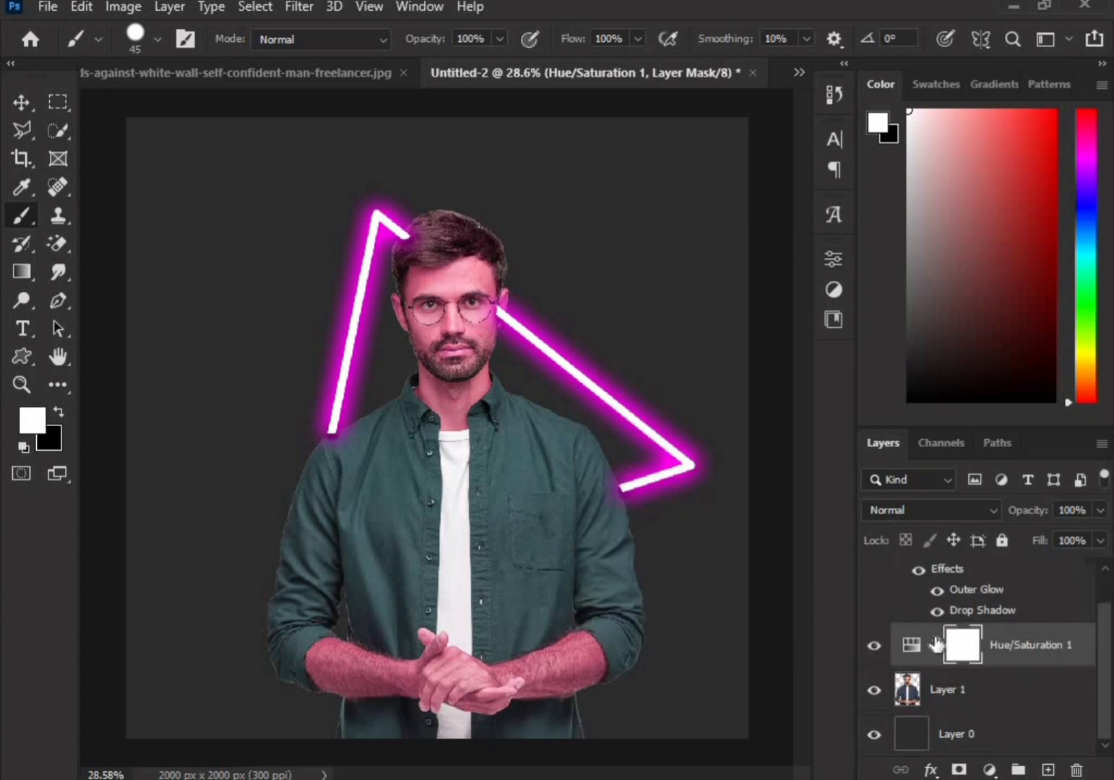
left_click(961, 736)
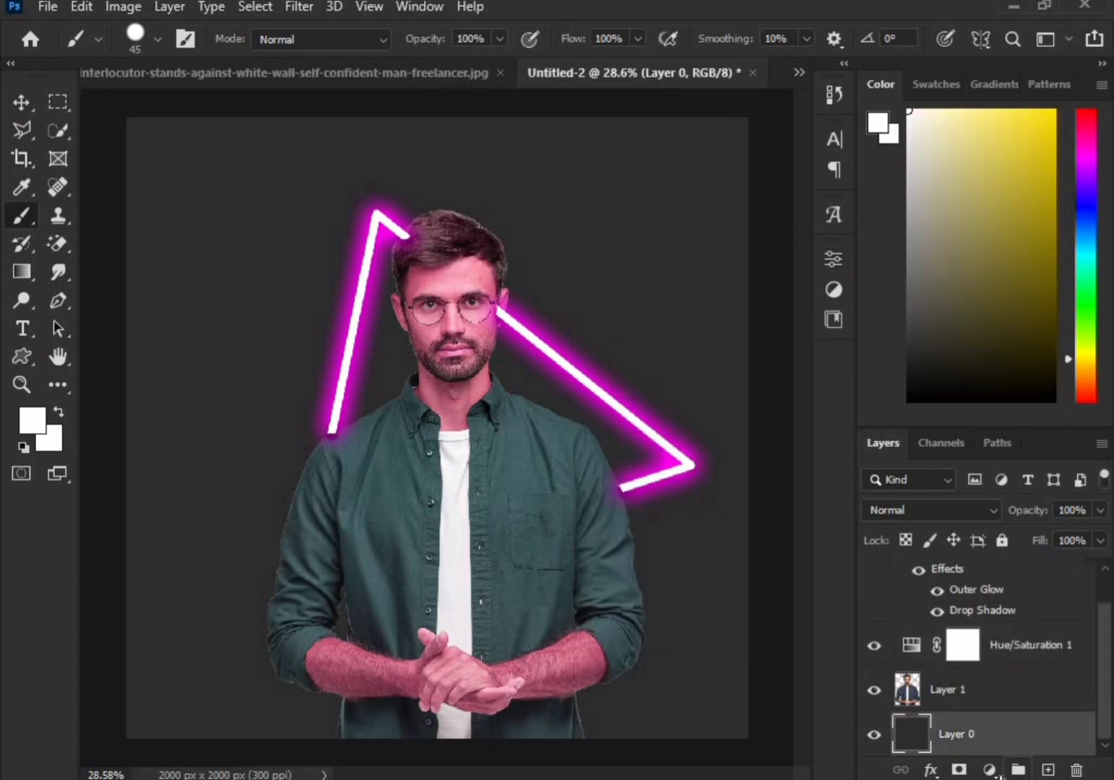
left_click(990, 771)
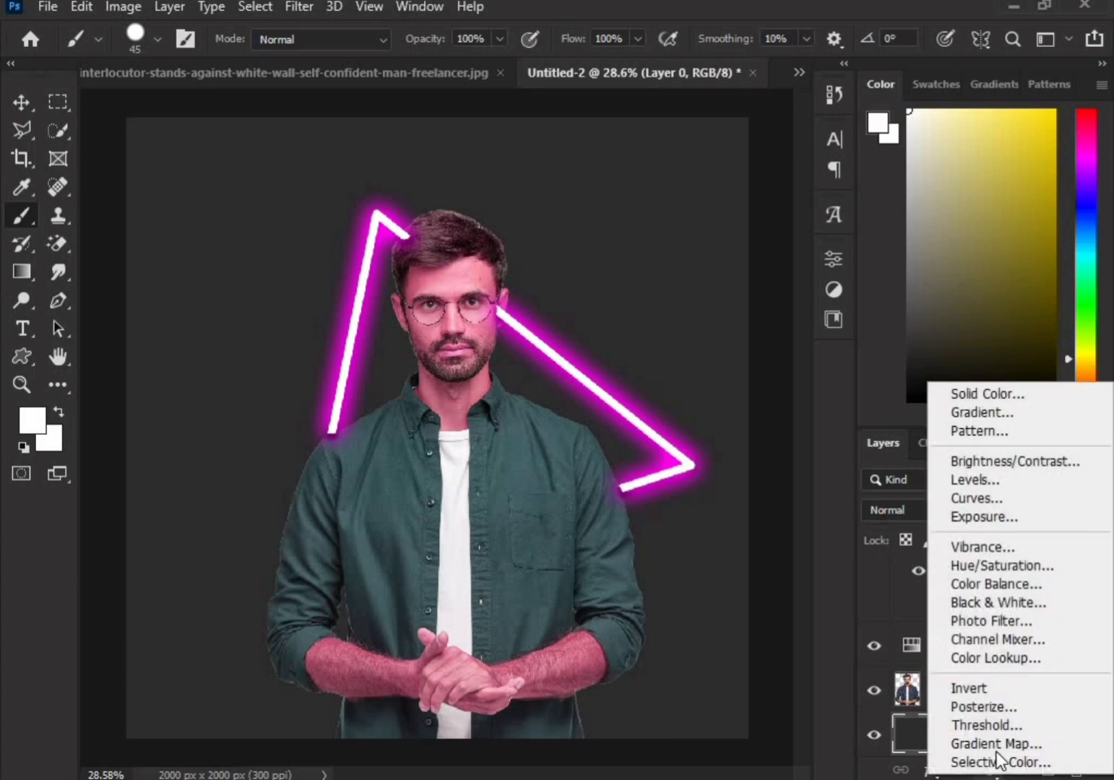
left_click(1034, 566)
left_click(698, 518)
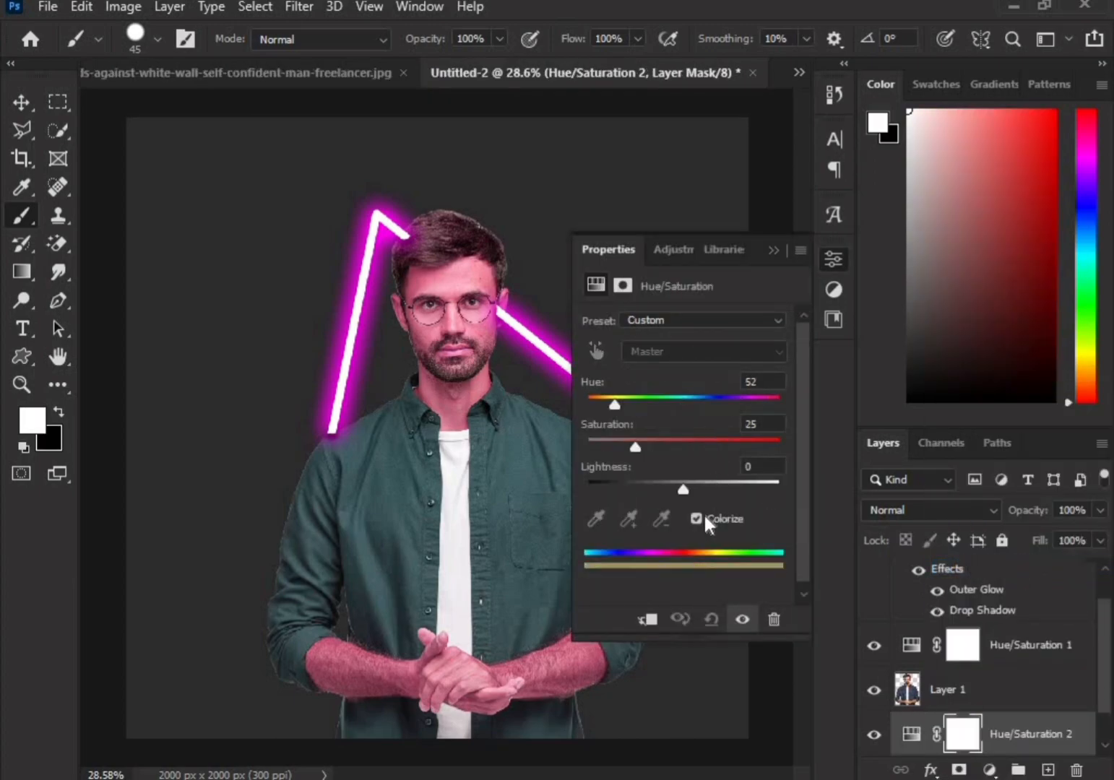
left_click_drag(615, 405, 727, 397)
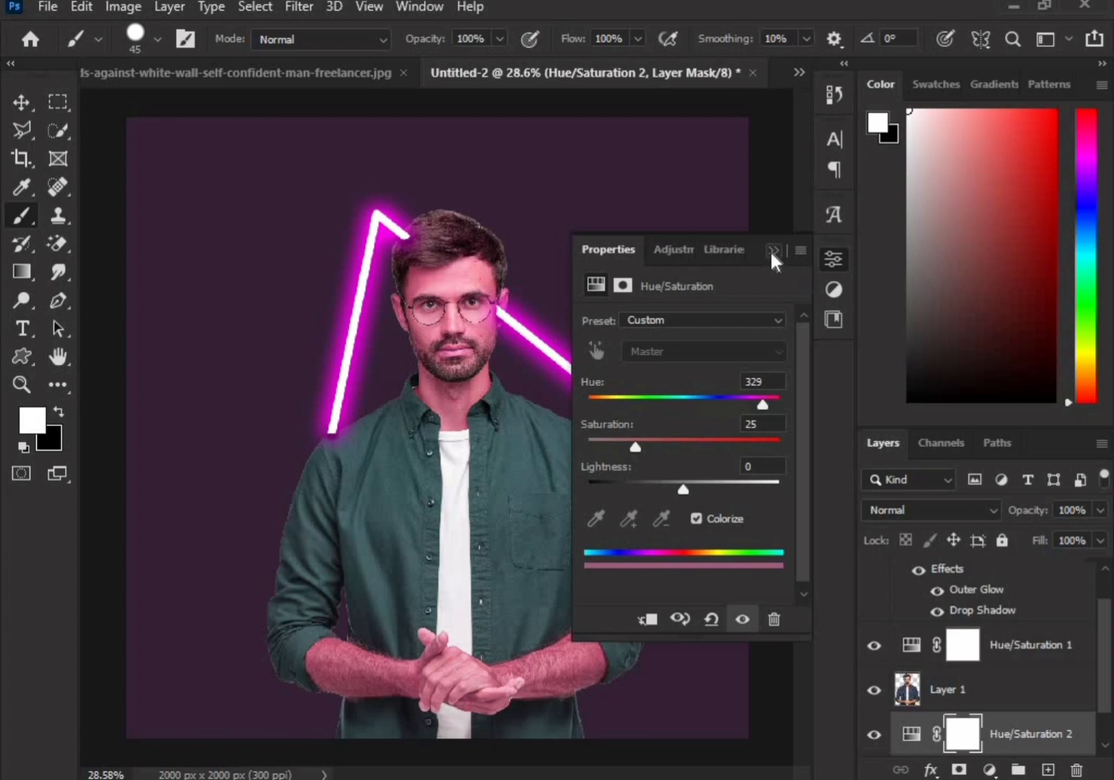
left_click_drag(635, 448, 675, 446)
left_click(774, 251)
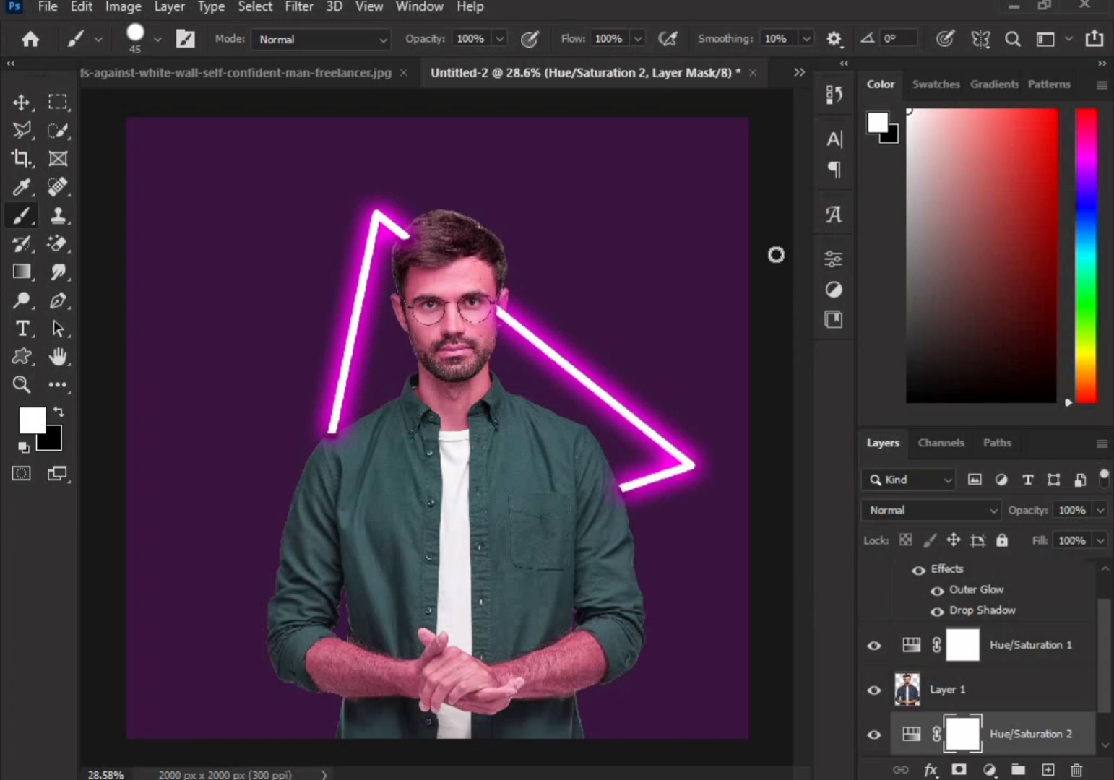
Compare the composition with the background tint hidden and shown, and check the overall image.
left_click(874, 735)
left_click(875, 735)
scroll(936, 701, "down", 1)
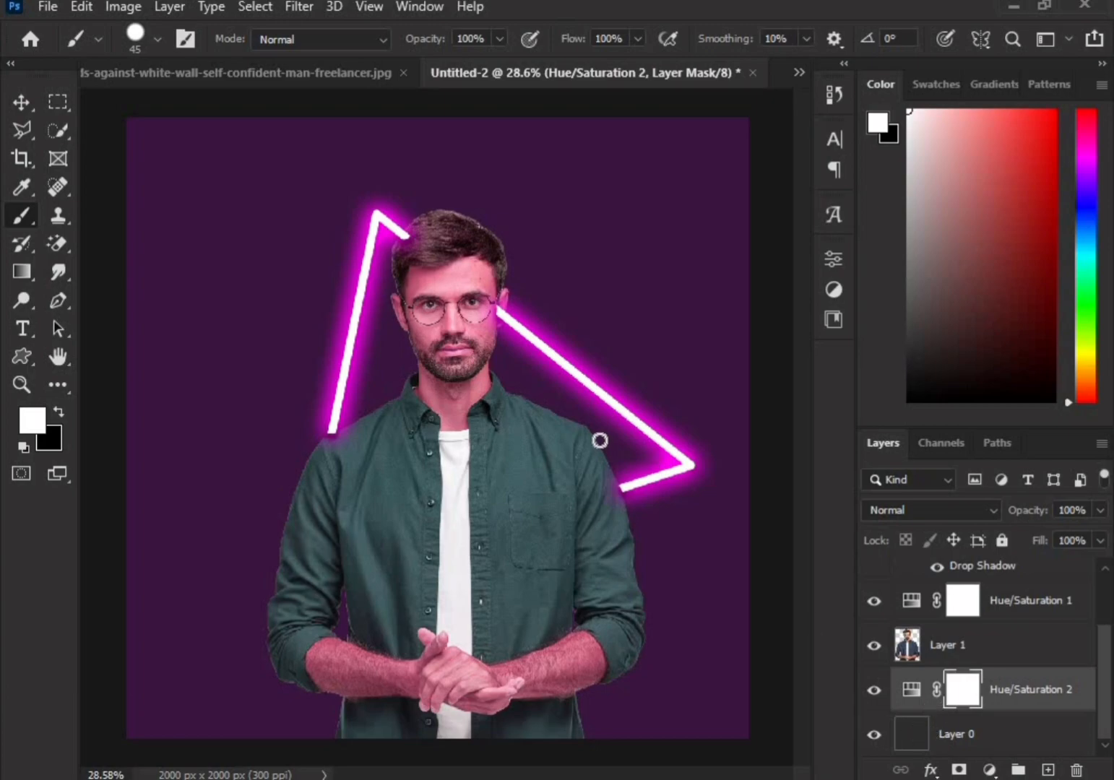
scroll(597, 440, "down", 1)
scroll(597, 440, "up", 1)
scroll(600, 441, "down", 1)
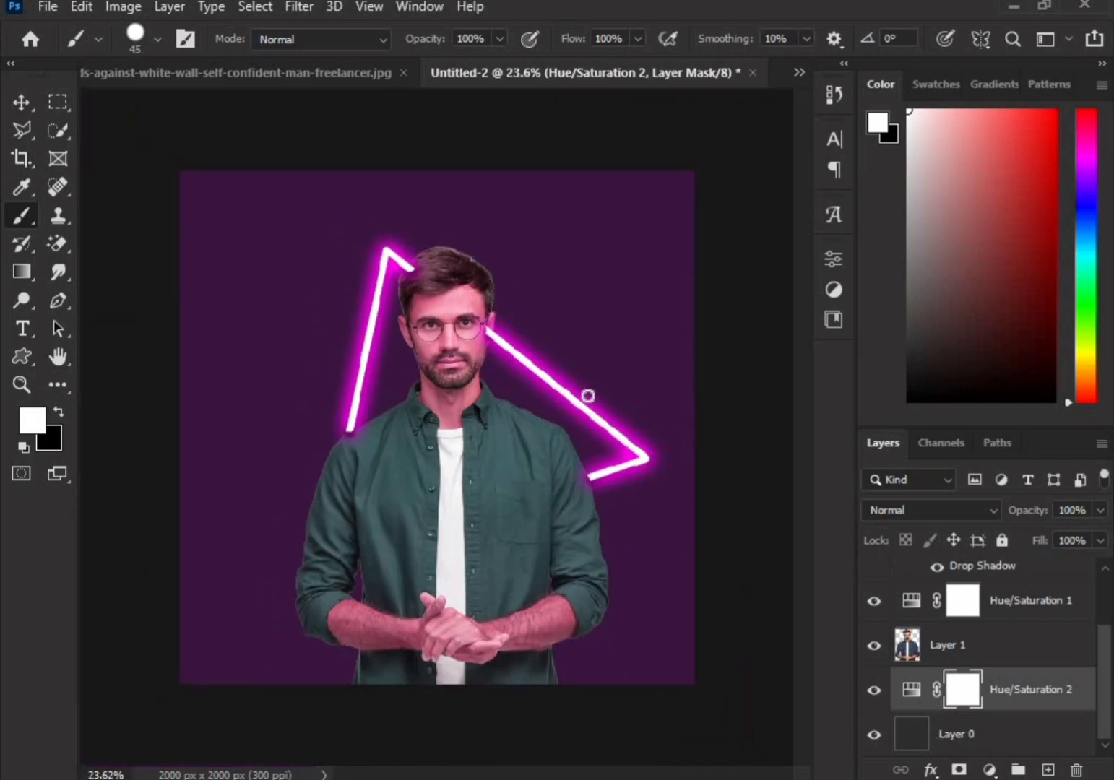